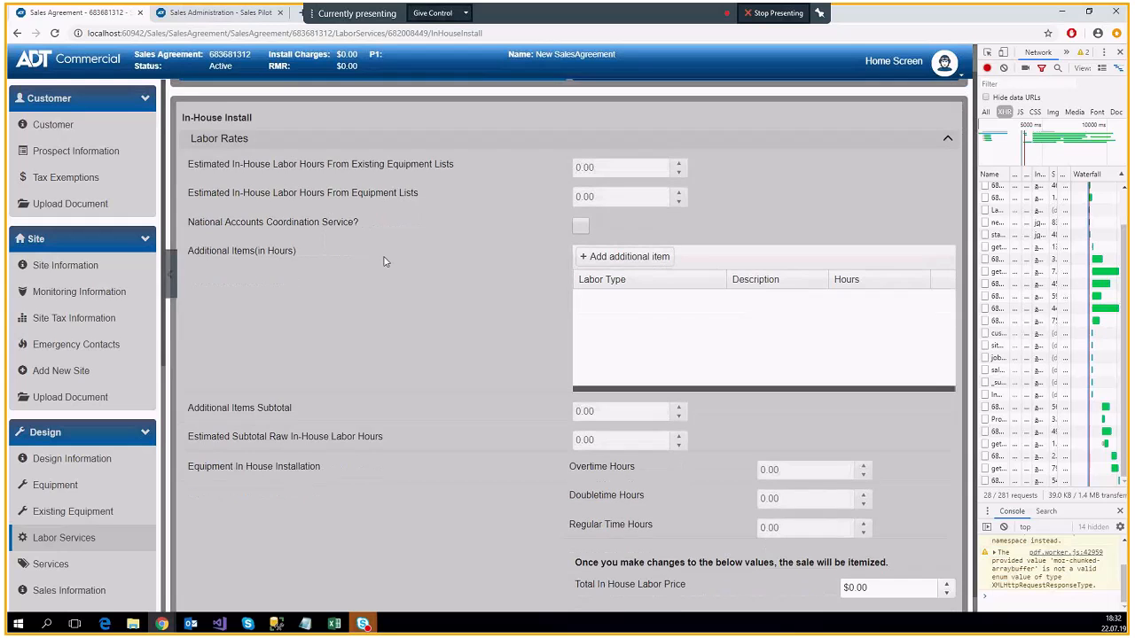
Compare the agreement's in-house labor rates with the Default Rates in Rates Management, and return to the agreement.
scroll(400, 281, up, 1)
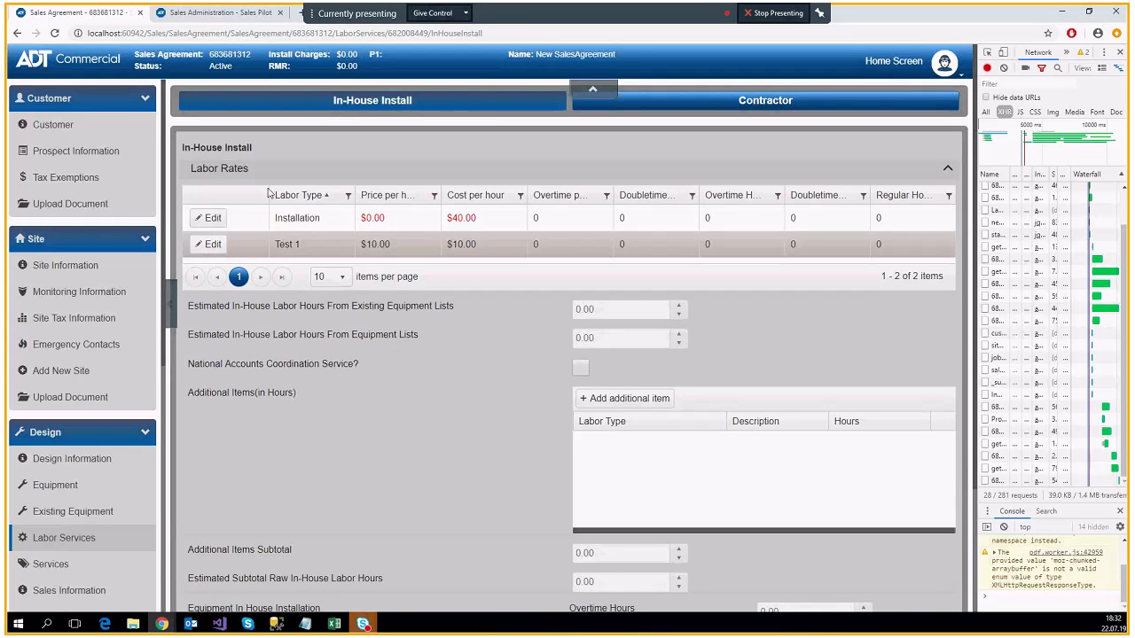
triple_click(308, 250)
click(308, 254)
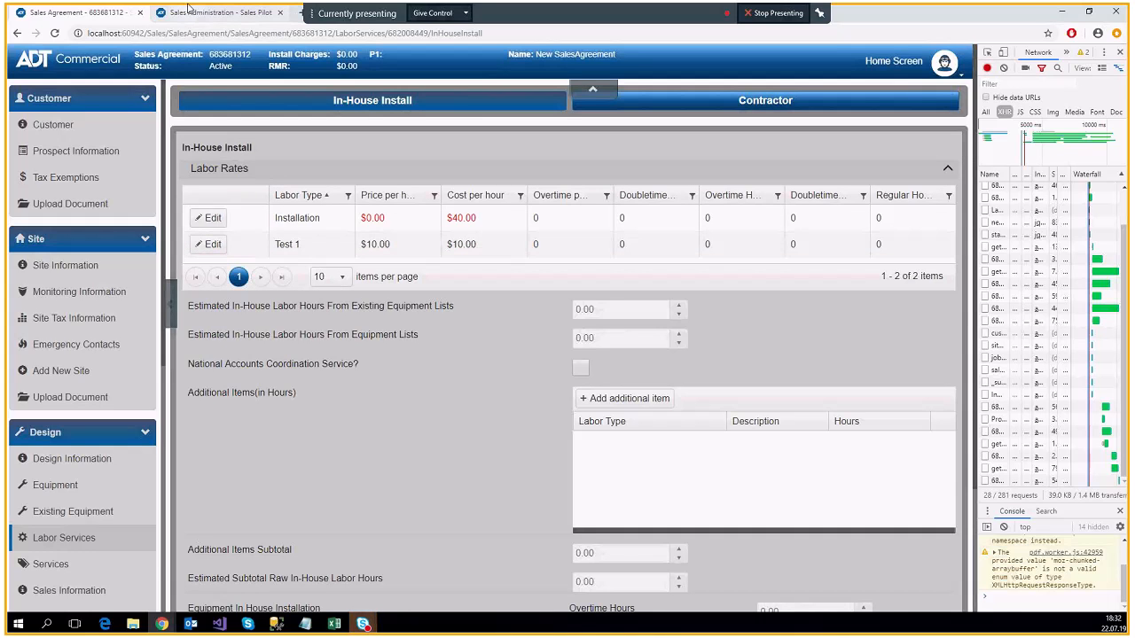
click(204, 13)
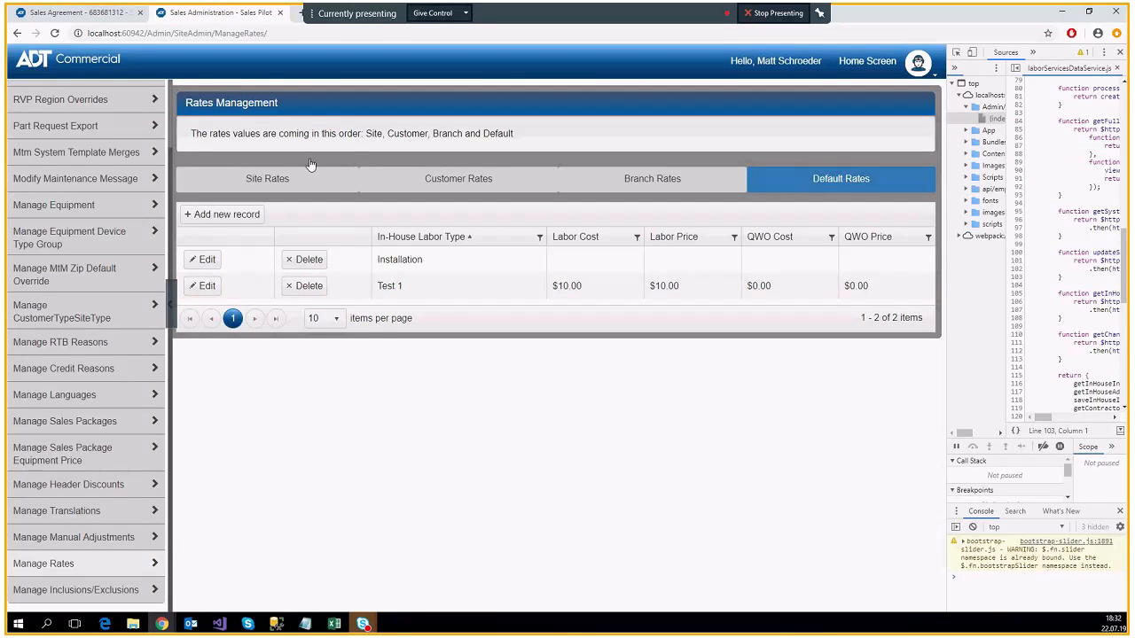
click(67, 10)
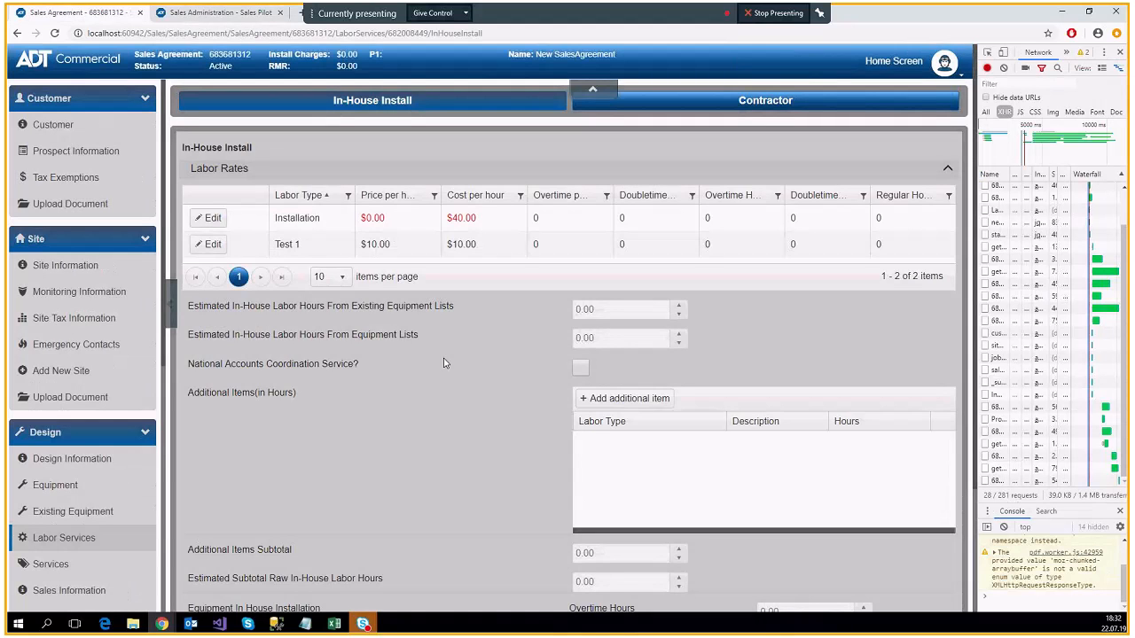
Add an additional item with labor type Installation and set its hours to 1.
scroll(445, 364, down, 2)
click(633, 288)
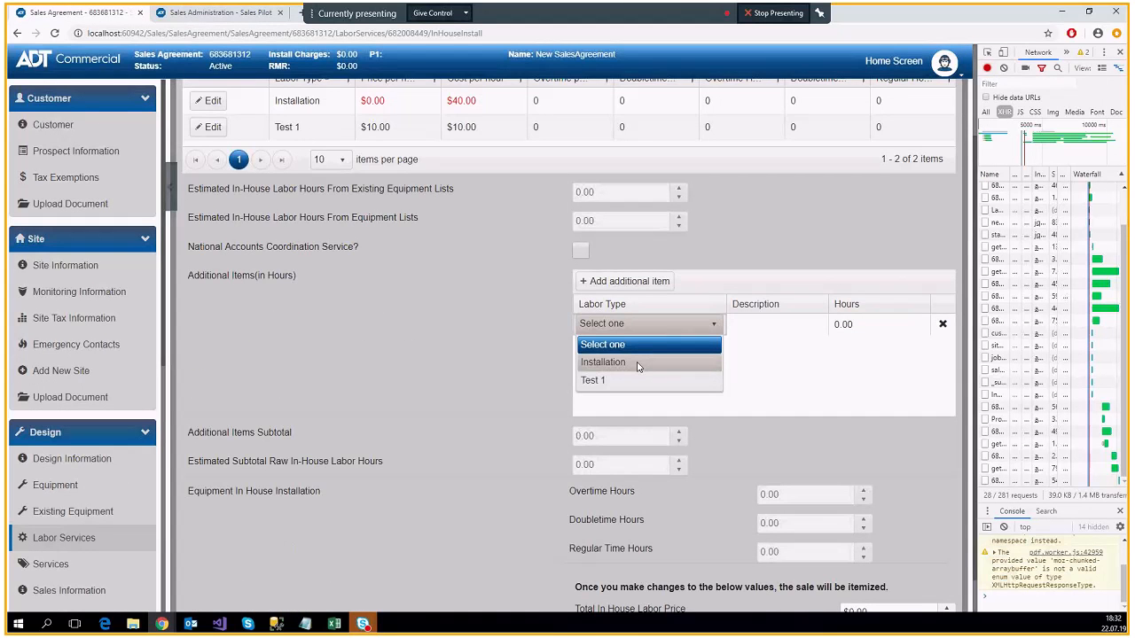
click(637, 363)
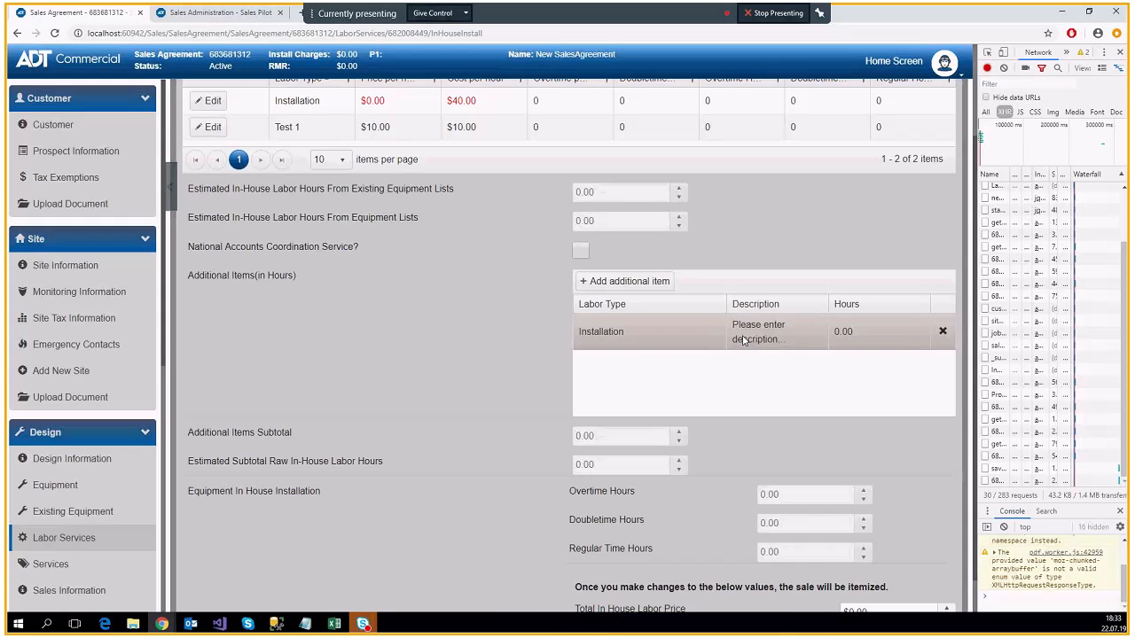
click(851, 331)
text(1)
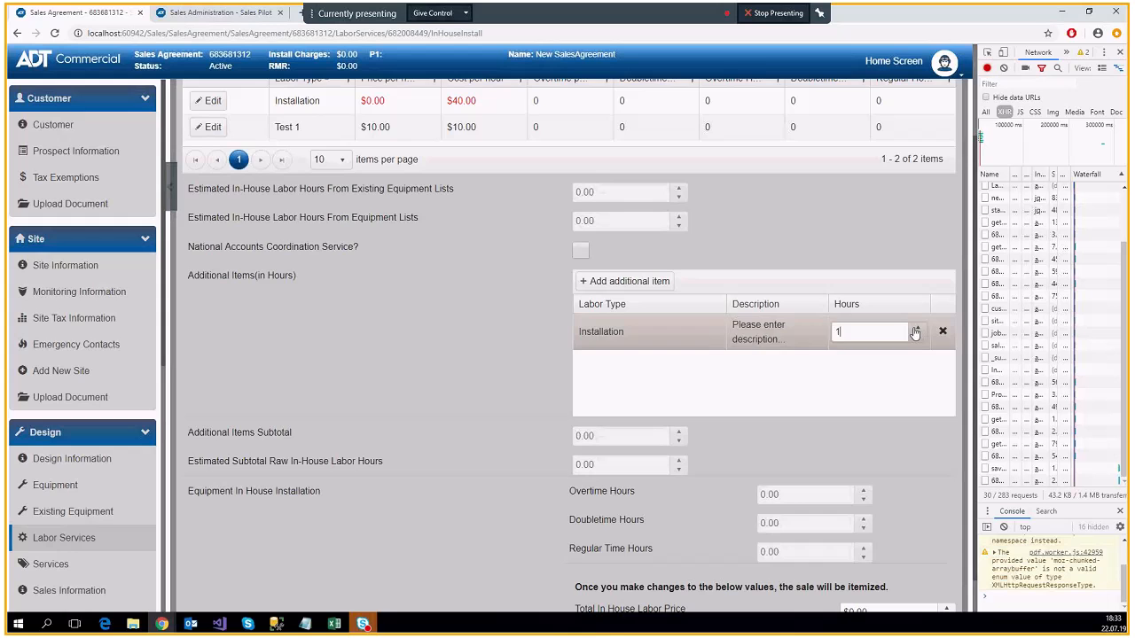
click(424, 347)
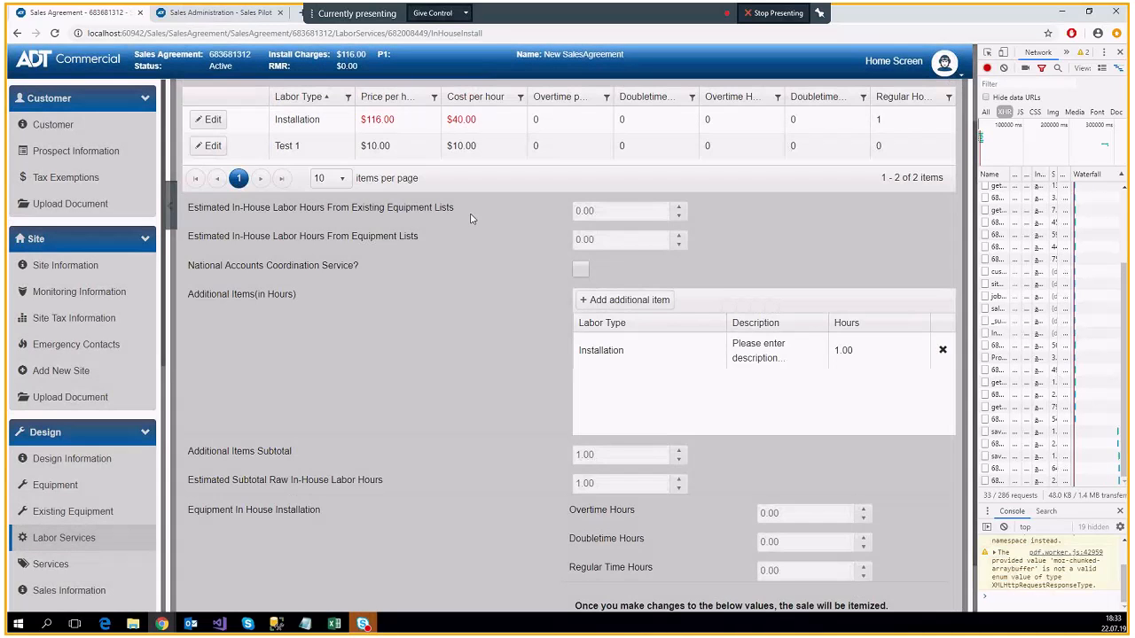
Compare the Total In House Labor Price with the Installation row's price per hour.
scroll(452, 398, down, 1)
drag(714, 573, 577, 570)
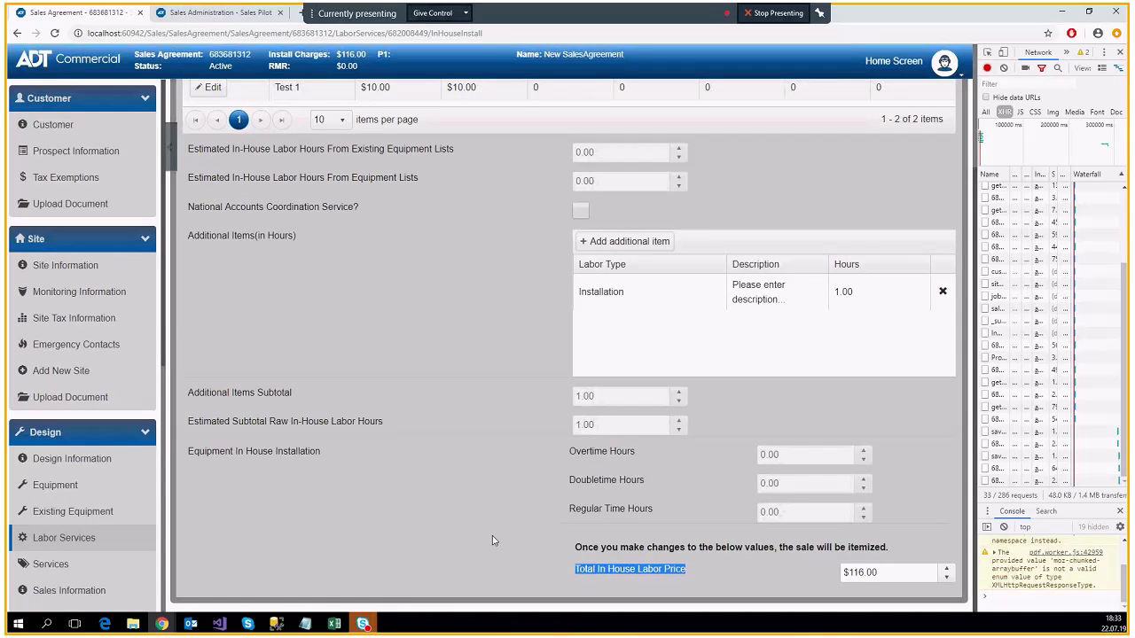
scroll(493, 532, up, 3)
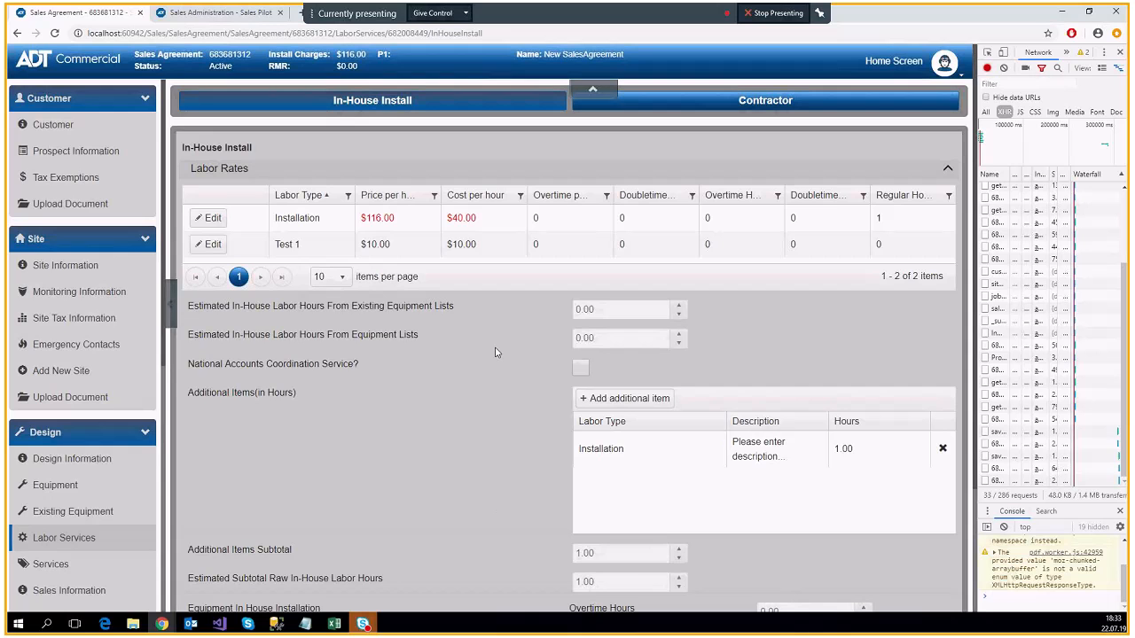
drag(398, 218, 362, 218)
scroll(510, 413, down, 3)
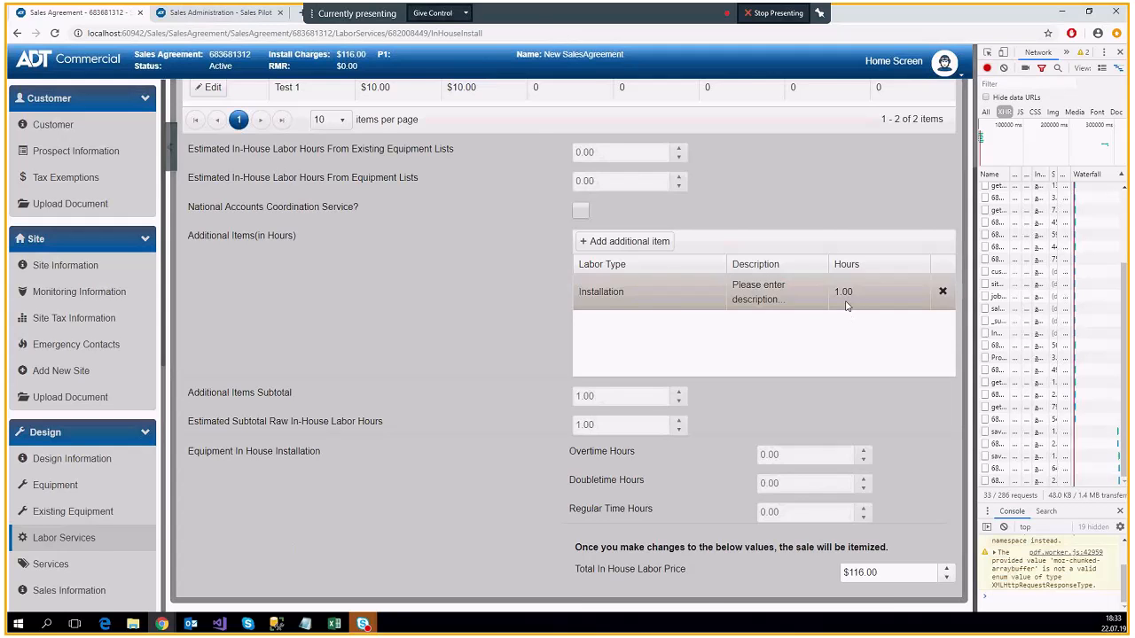
Set the Installation additional item's hours to 2.
scroll(844, 305, up, 1)
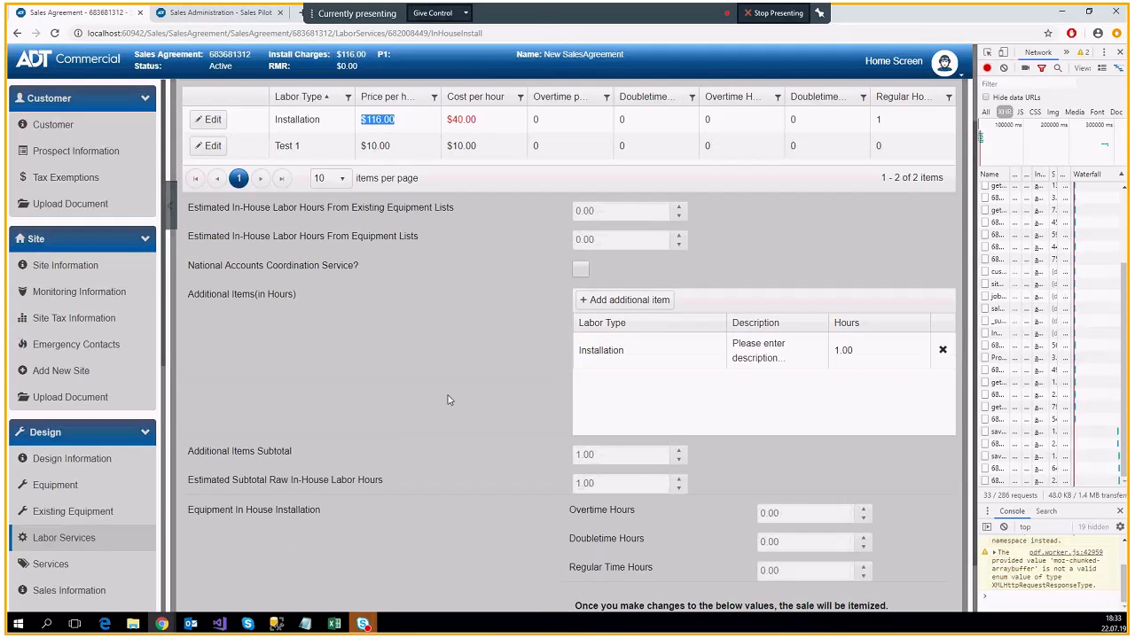
scroll(434, 389, up, 1)
click(919, 403)
click(918, 403)
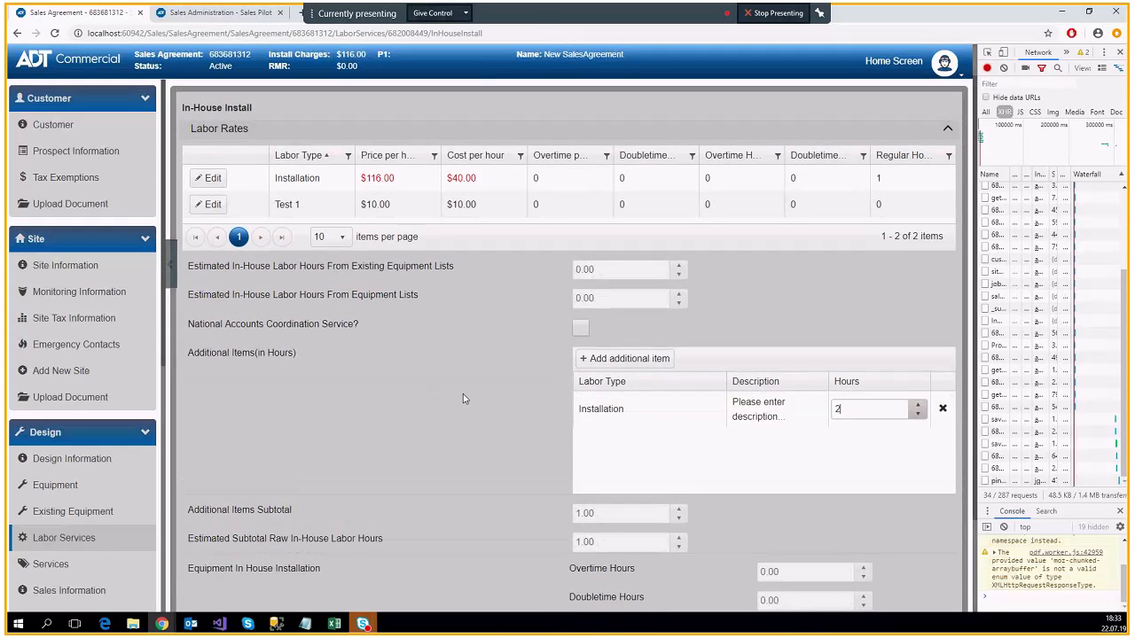
click(463, 394)
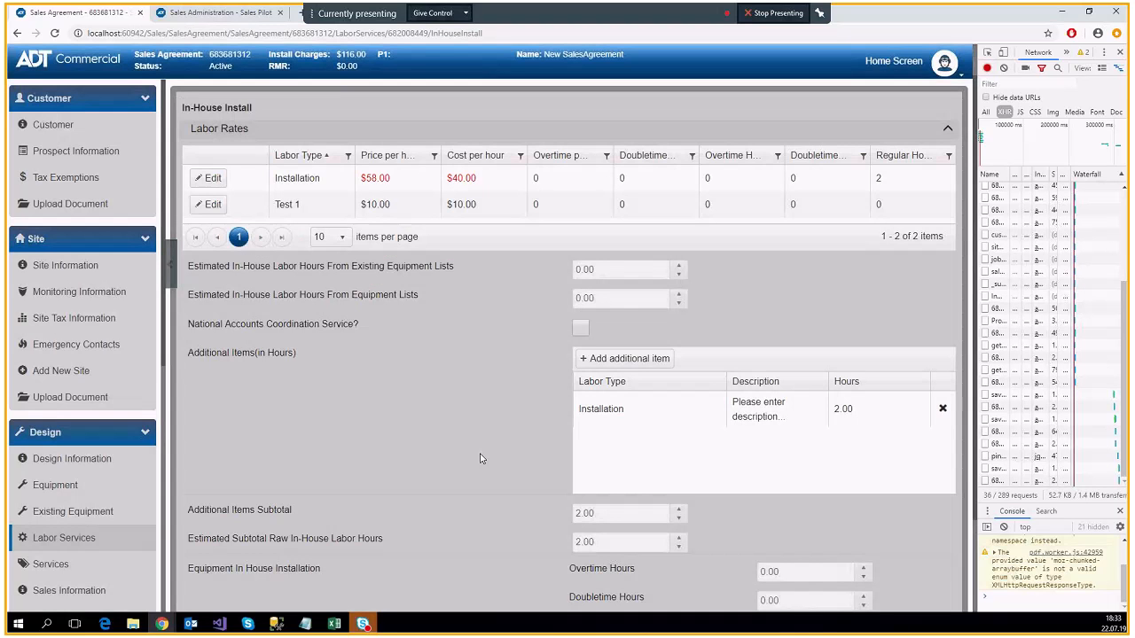
Add a second additional item with labor type Test 1 and set its hours to 1.
scroll(788, 447, down, 2)
scroll(788, 447, up, 2)
click(624, 359)
click(622, 405)
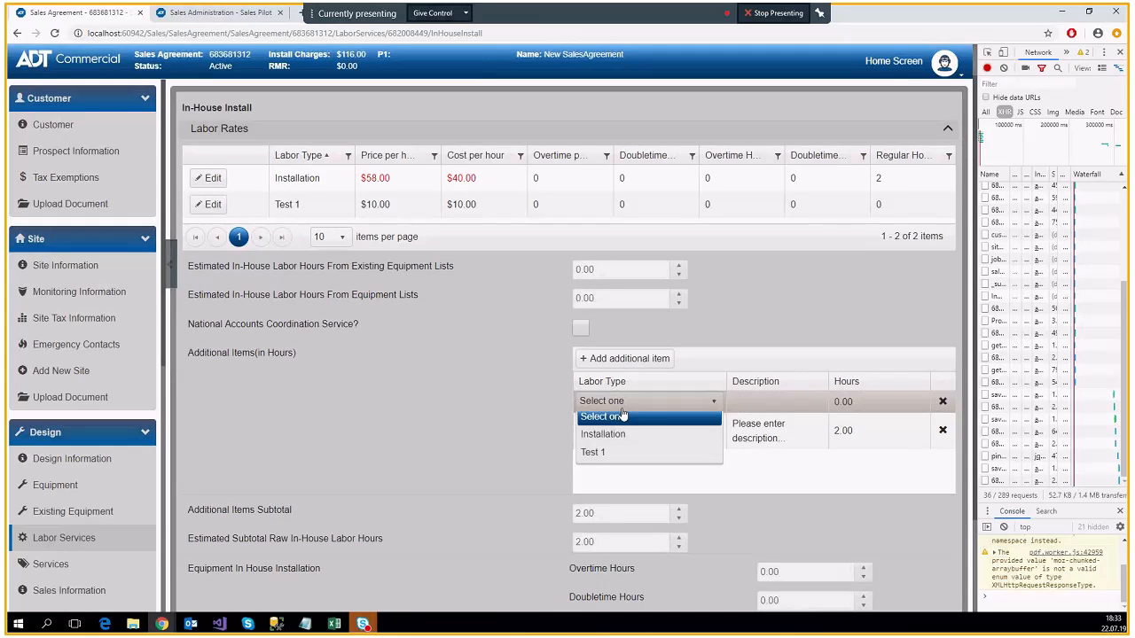
click(610, 459)
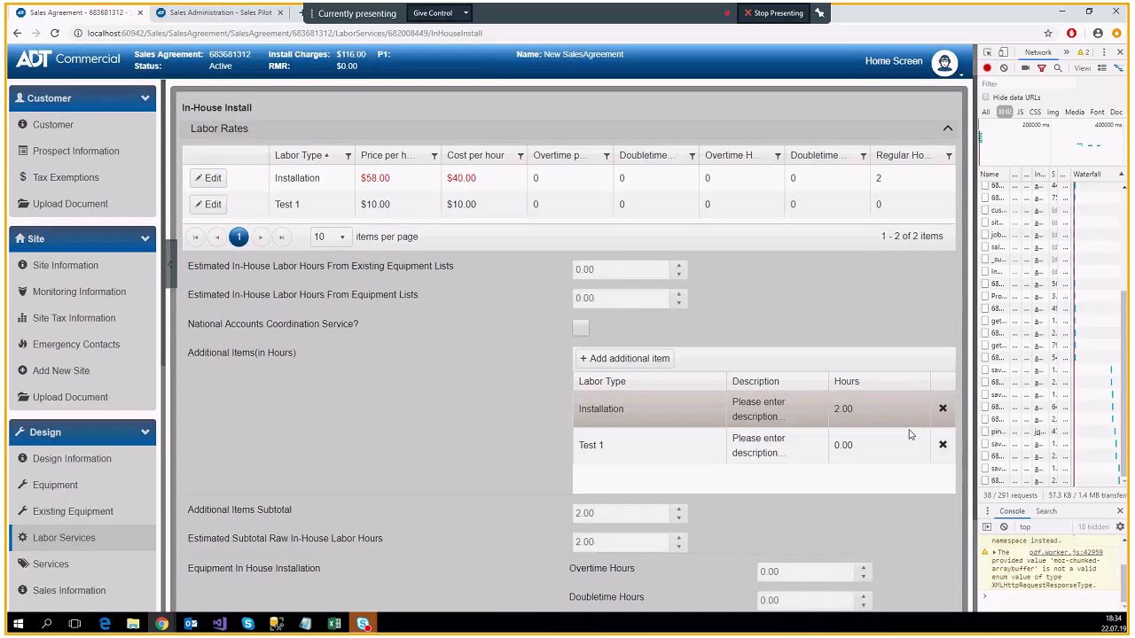
click(920, 442)
click(920, 442)
click(426, 411)
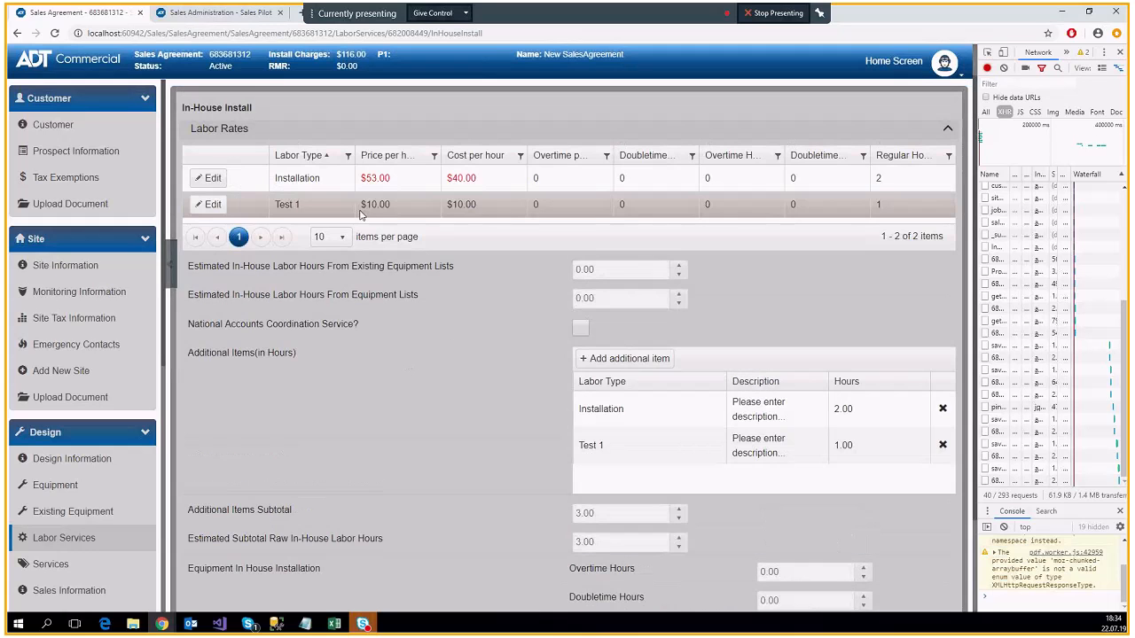
Examine how the Installation and Test 1 hourly prices and hours relate to the Total In House Labor Price.
drag(360, 215, 390, 213)
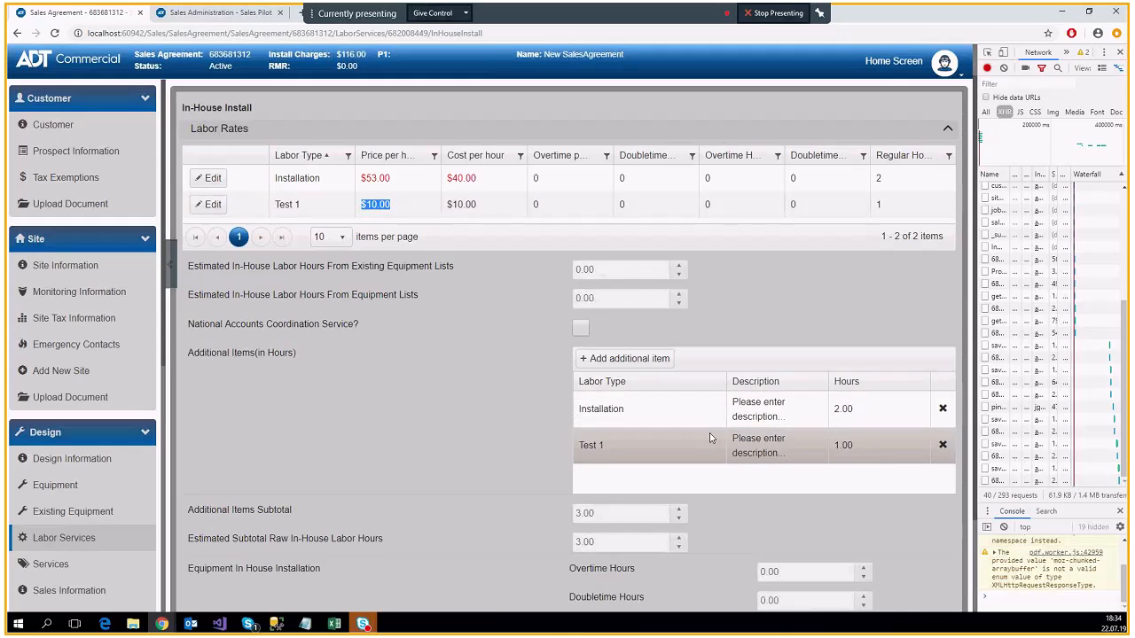
click(866, 447)
scroll(501, 420, down, 1)
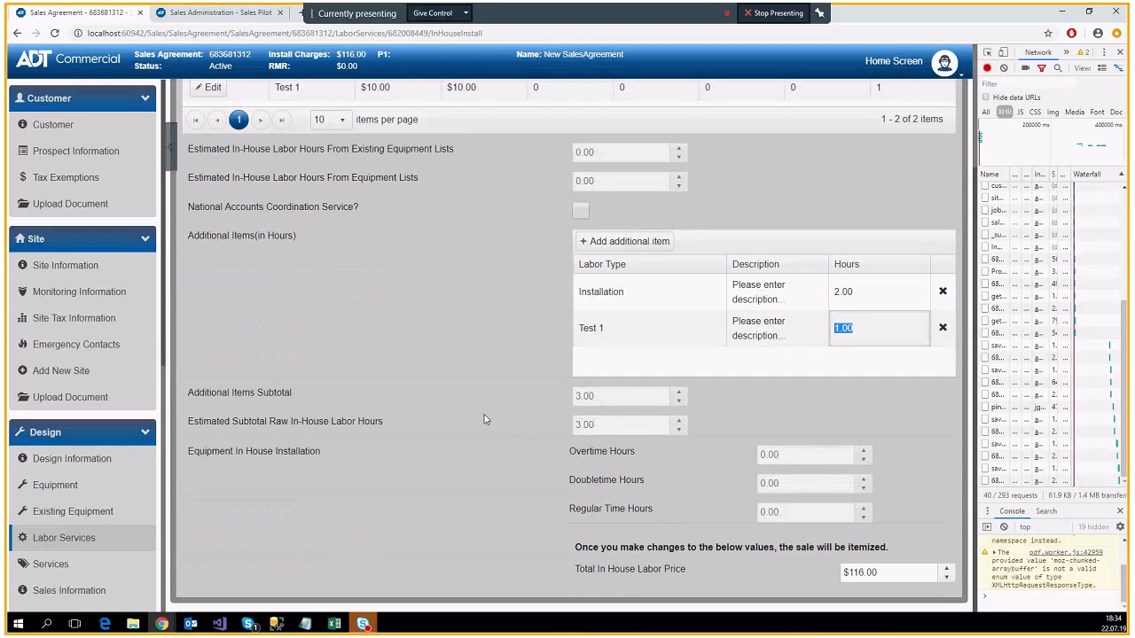
scroll(474, 416, up, 1)
scroll(475, 416, down, 1)
drag(698, 578, 610, 569)
scroll(461, 464, up, 2)
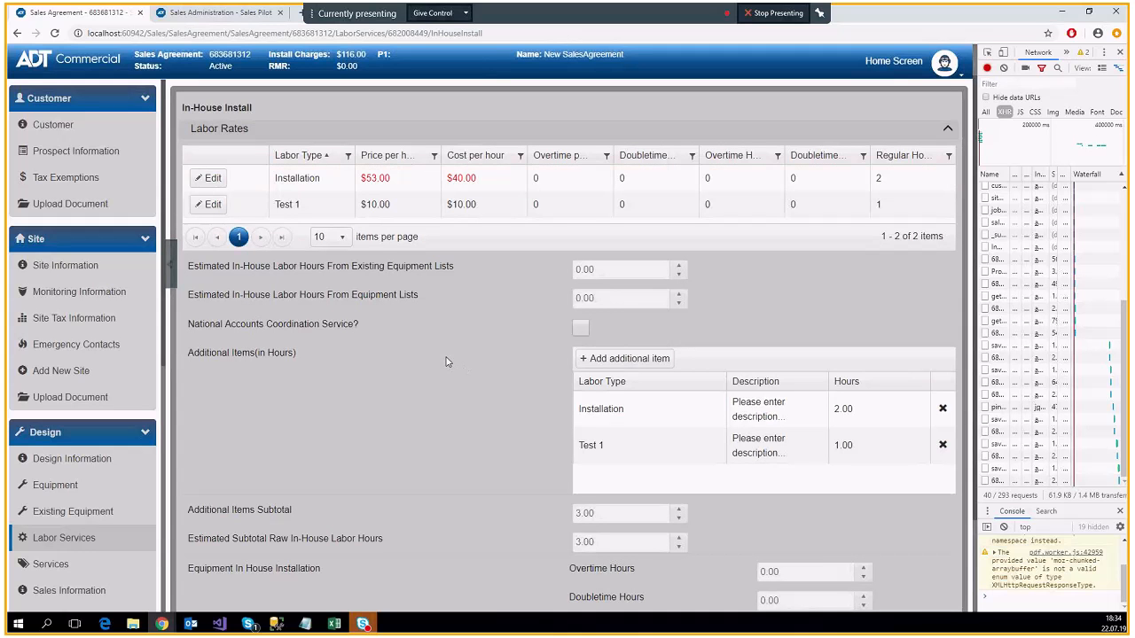
scroll(448, 362, down, 2)
scroll(438, 337, up, 2)
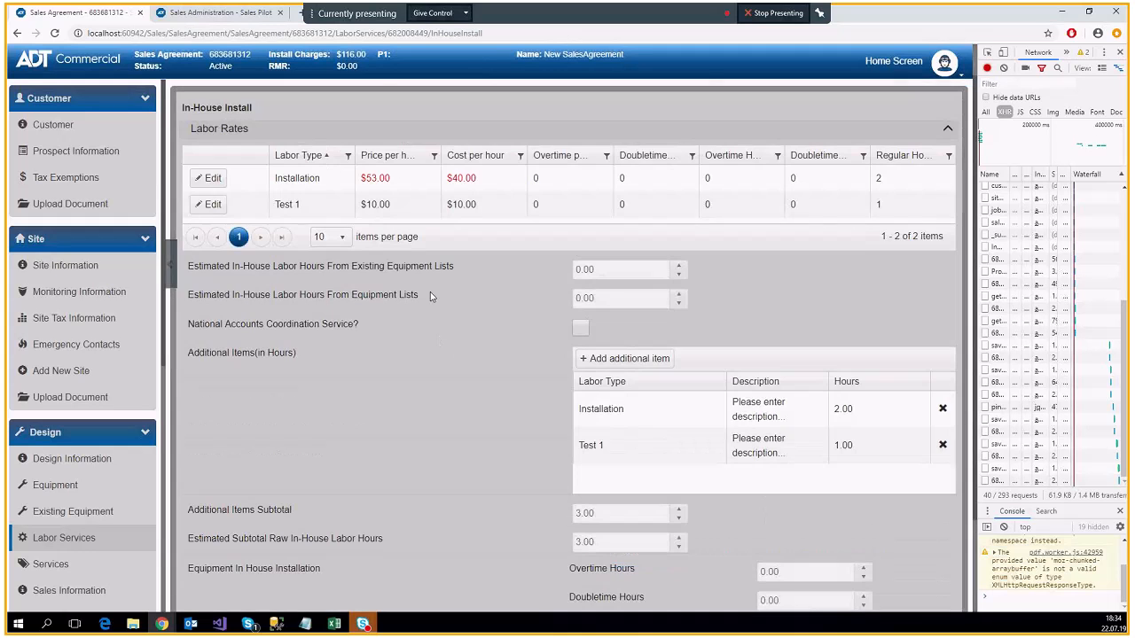
triple_click(380, 178)
click(534, 330)
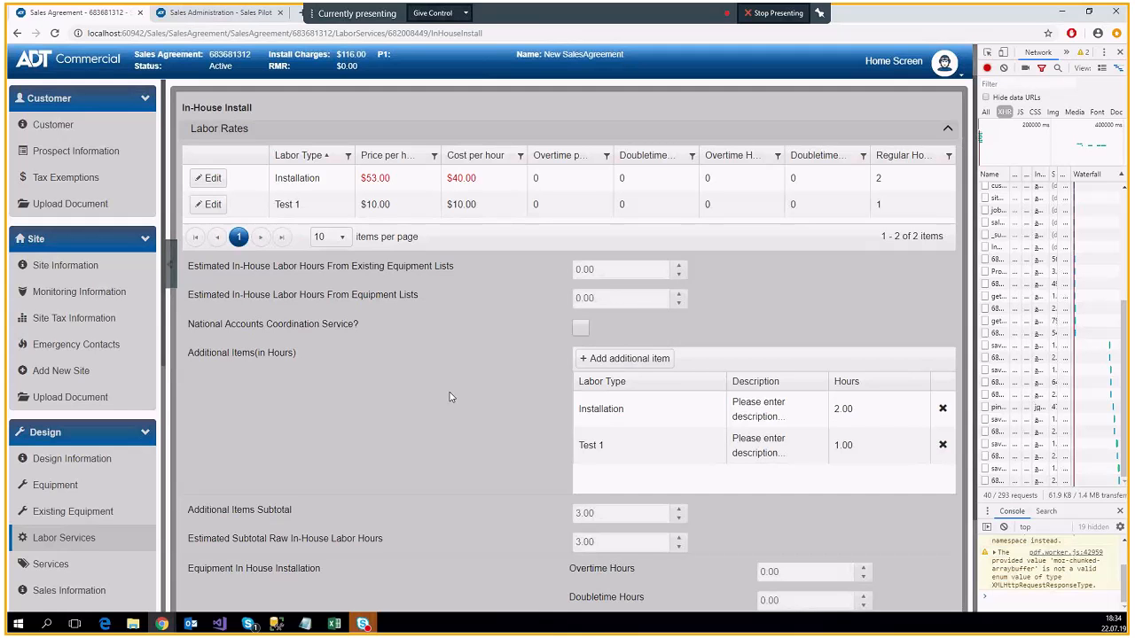
scroll(448, 390, down, 2)
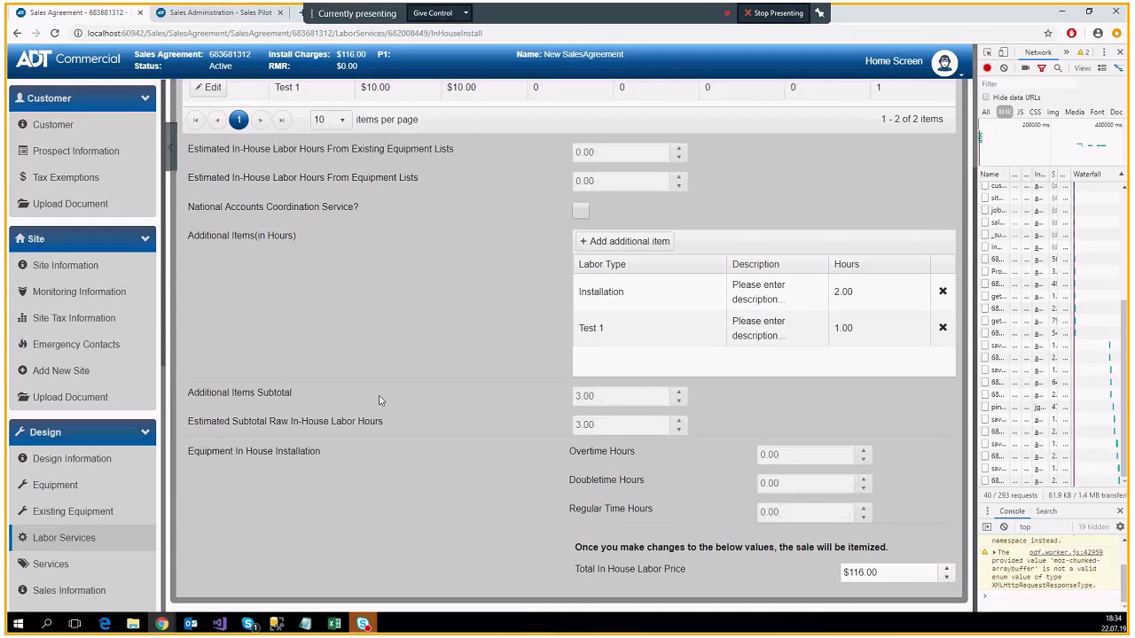
scroll(378, 400, up, 3)
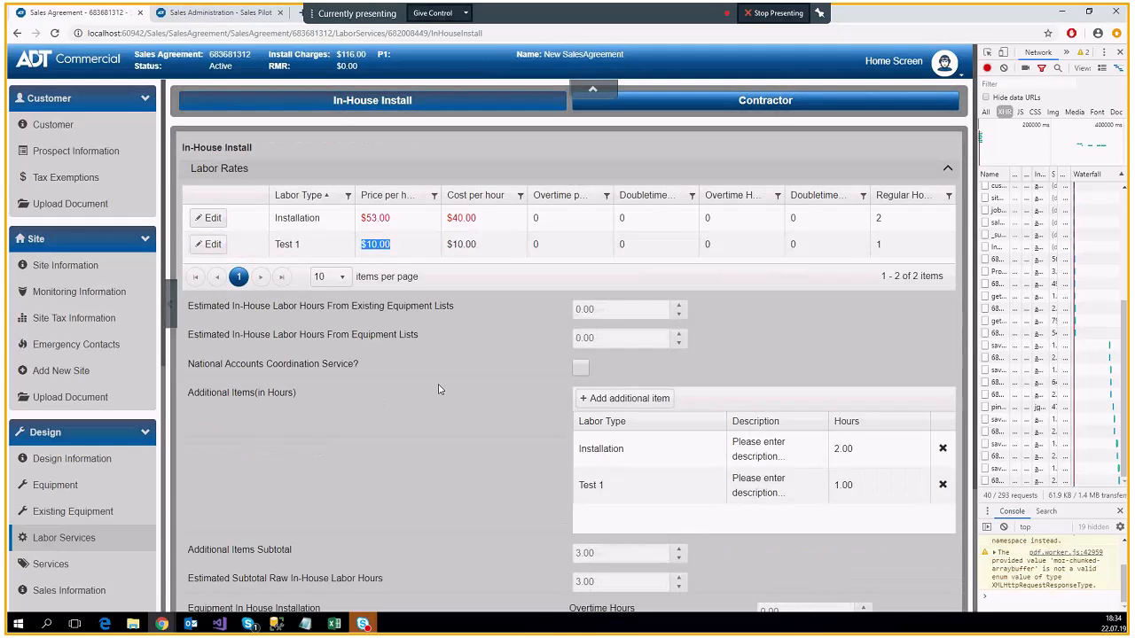
scroll(438, 390, down, 3)
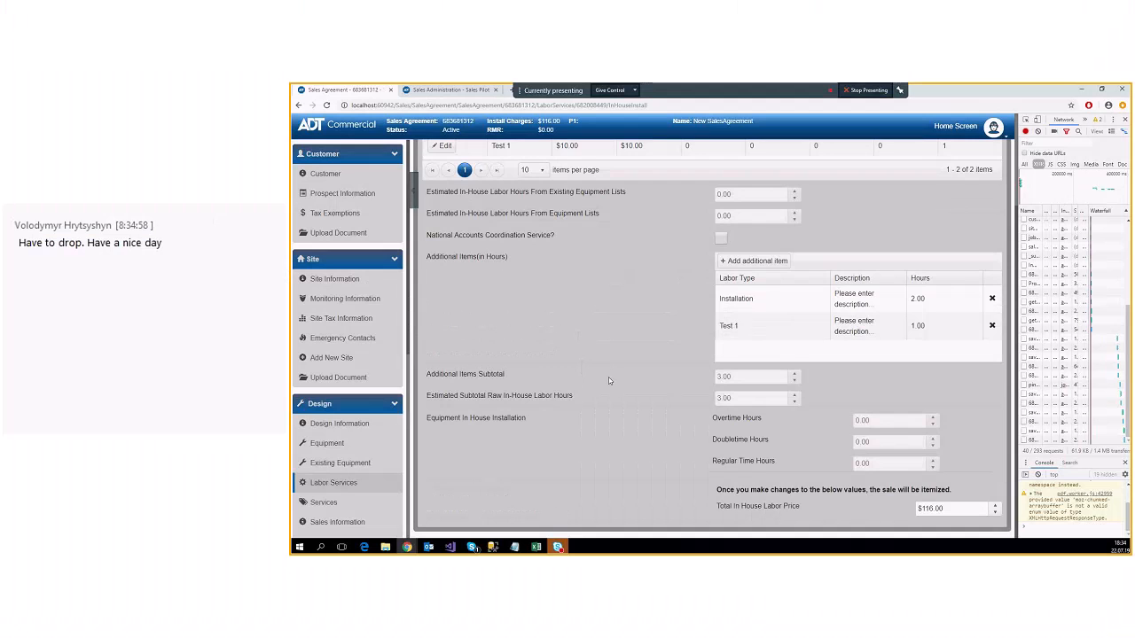
scroll(608, 380, up, 2)
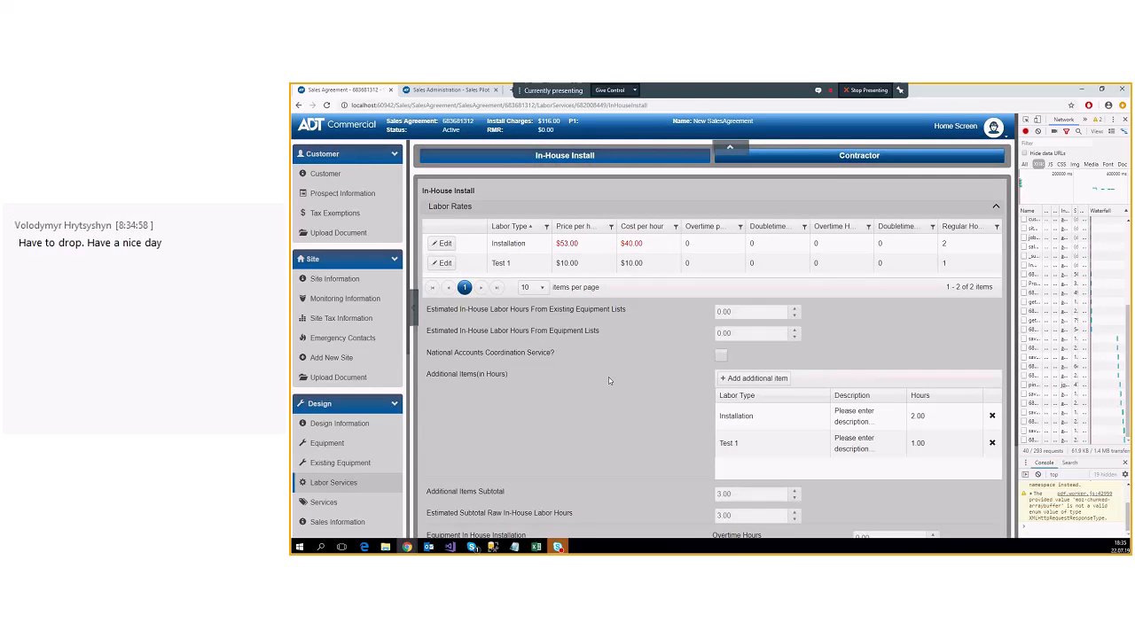
scroll(608, 377, down, 2)
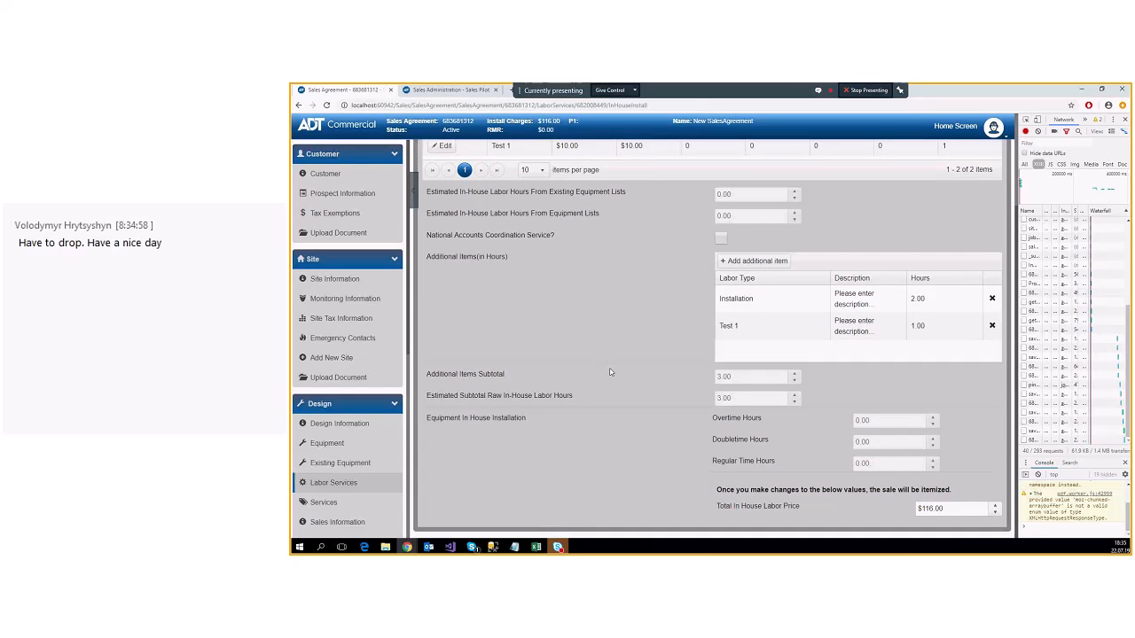
scroll(602, 359, up, 2)
scroll(602, 359, down, 2)
scroll(602, 359, up, 2)
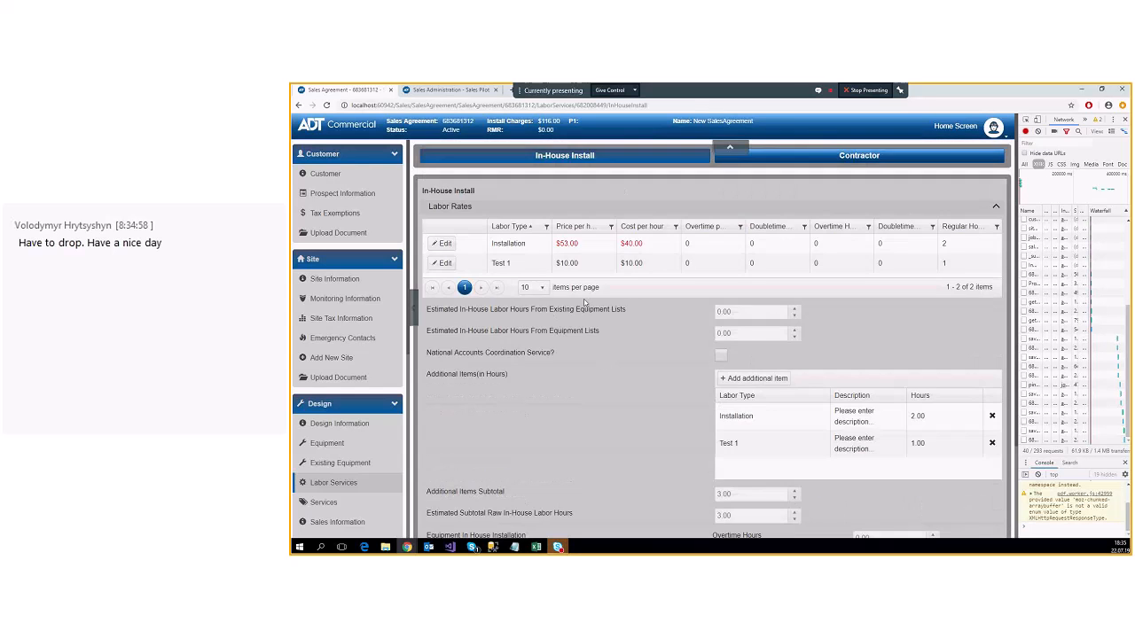
Set the Installation labor rate's price per hour to 65 and save the row.
click(444, 245)
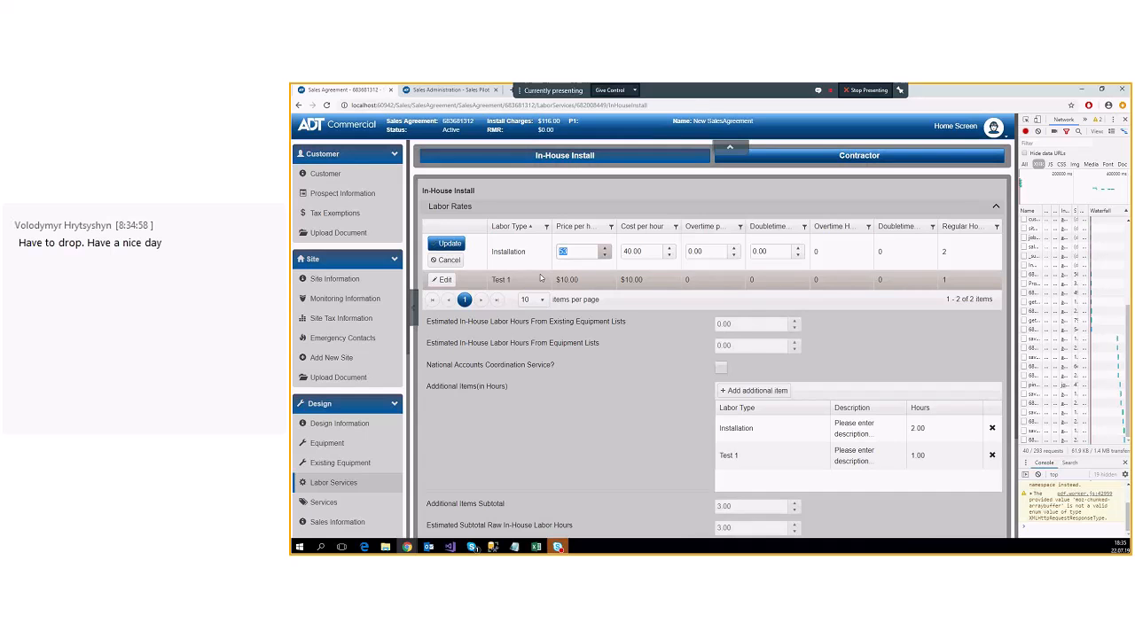
text(65)
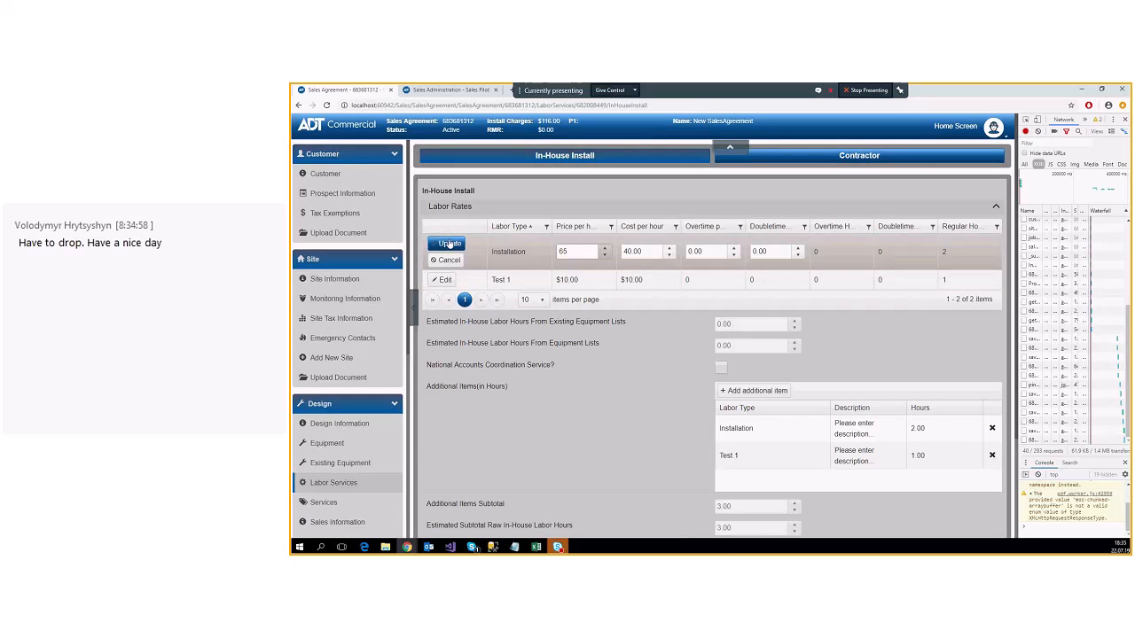
click(450, 244)
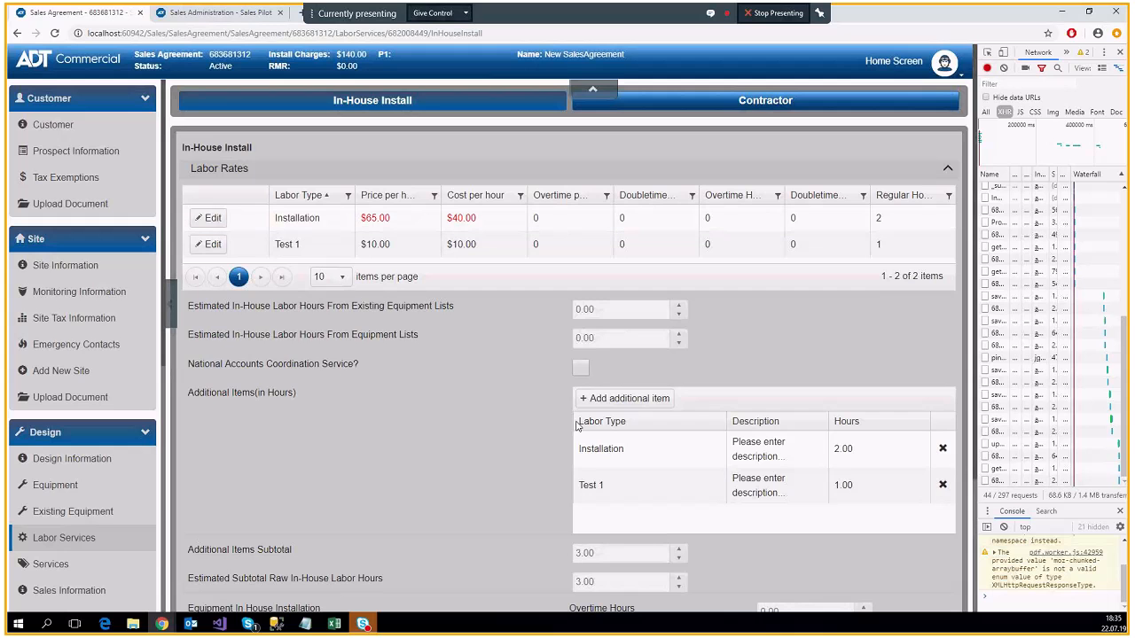
Check the Total In House Labor Price and line item pricing details against the updated labor rates and additional item hours.
scroll(620, 423, down, 1)
scroll(652, 424, down, 2)
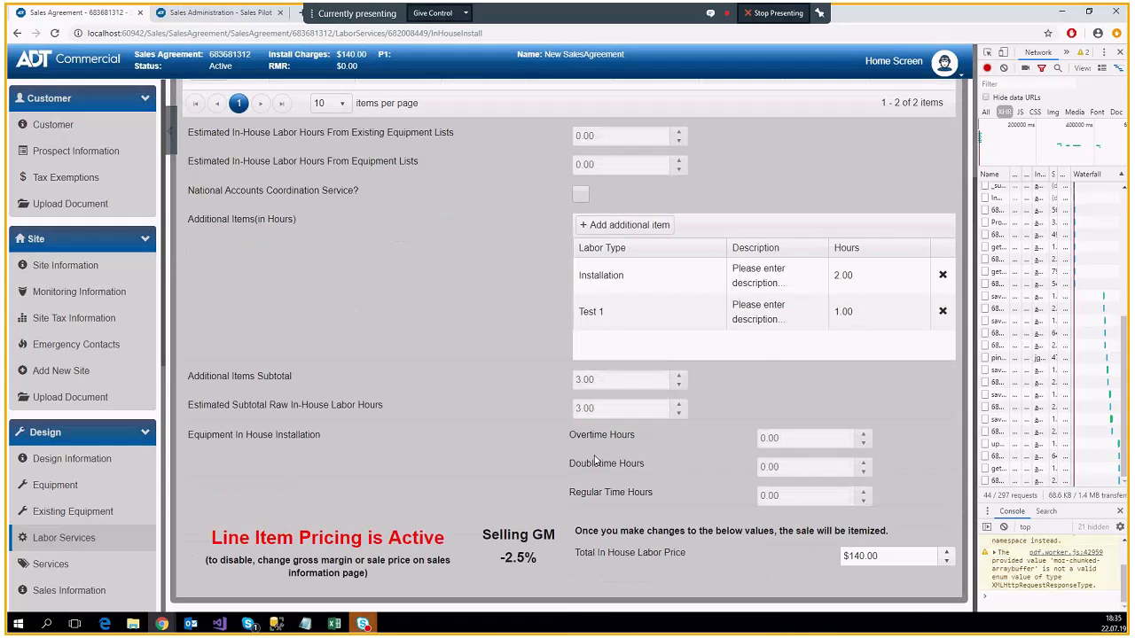
scroll(486, 326, up, 2)
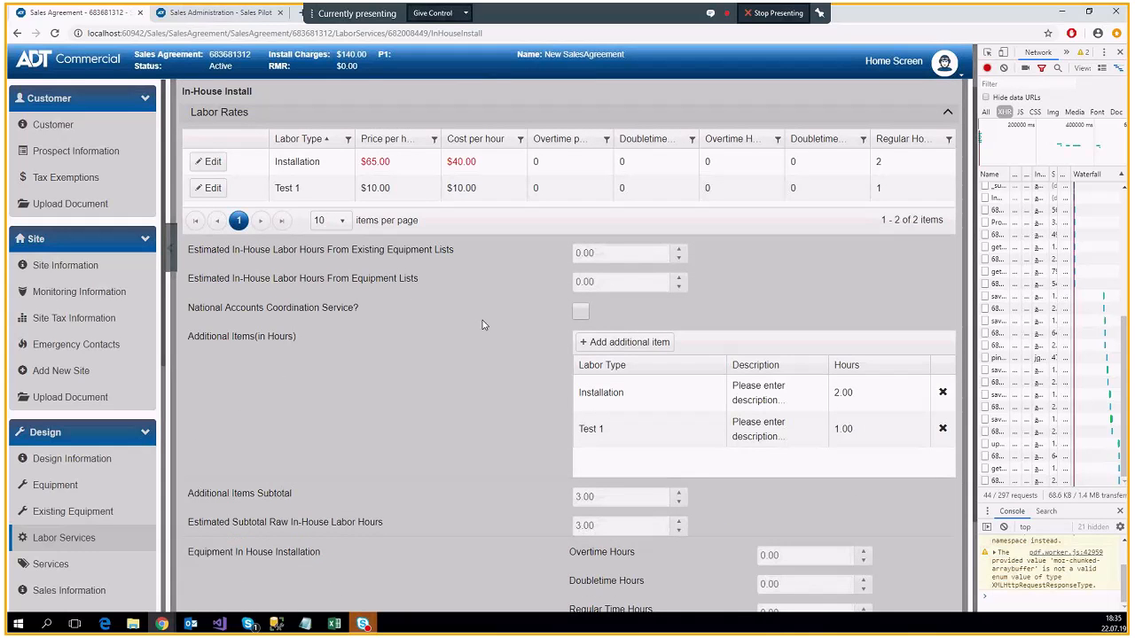
scroll(482, 325, down, 2)
scroll(496, 438, up, 2)
scroll(494, 438, down, 2)
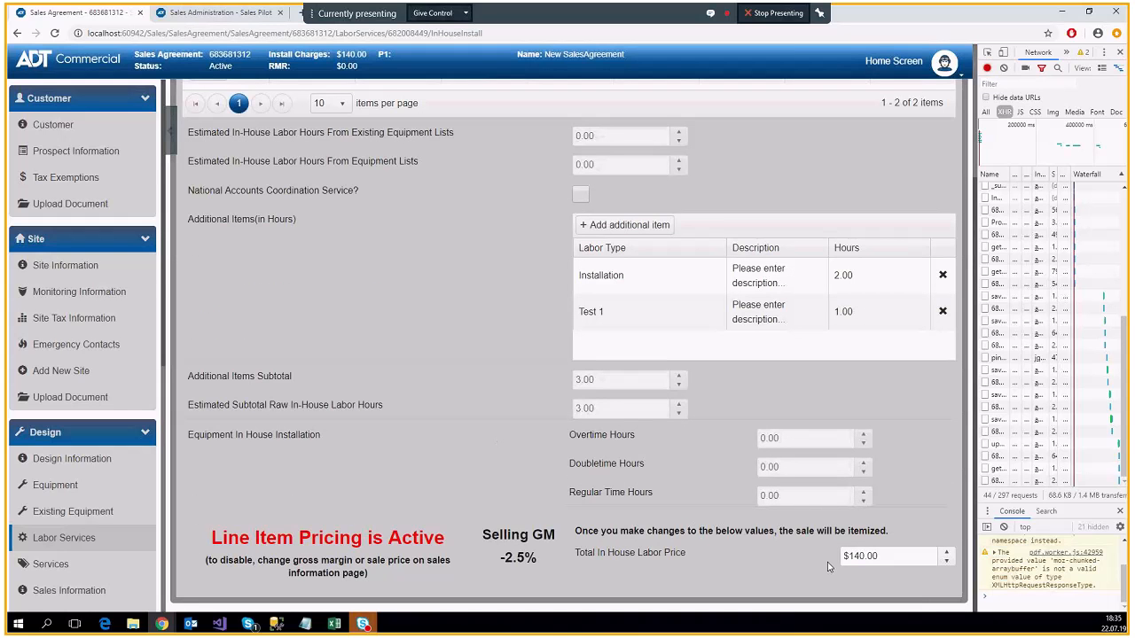
click(883, 556)
drag(883, 556, 727, 557)
scroll(382, 390, up, 2)
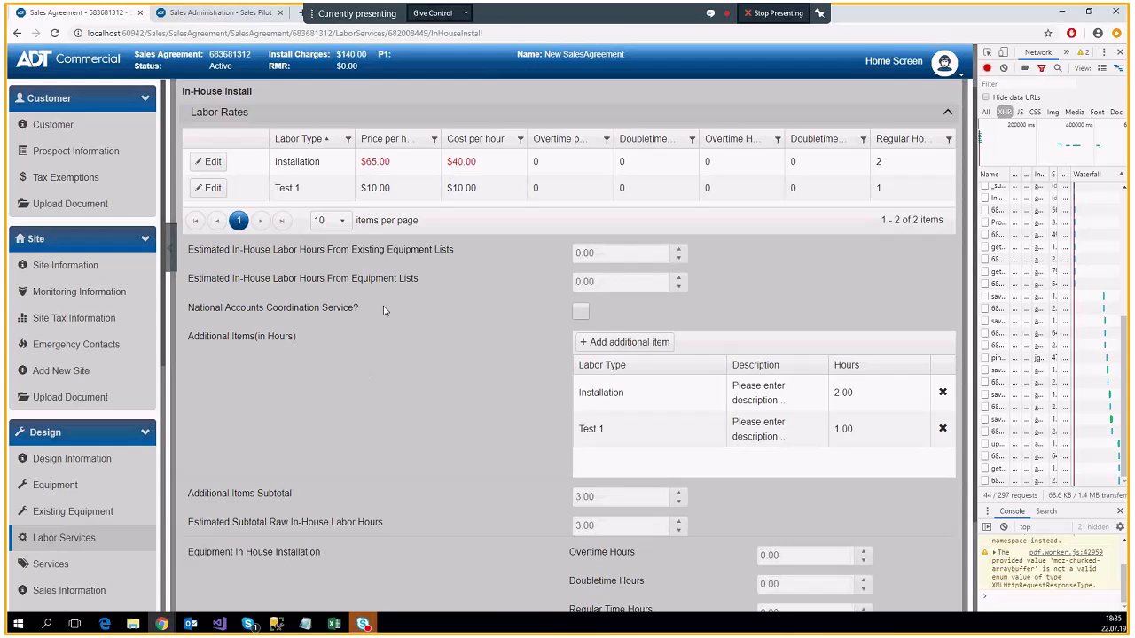
Set the Total In House Labor Price to 20 while line item pricing is active.
scroll(502, 373, down, 2)
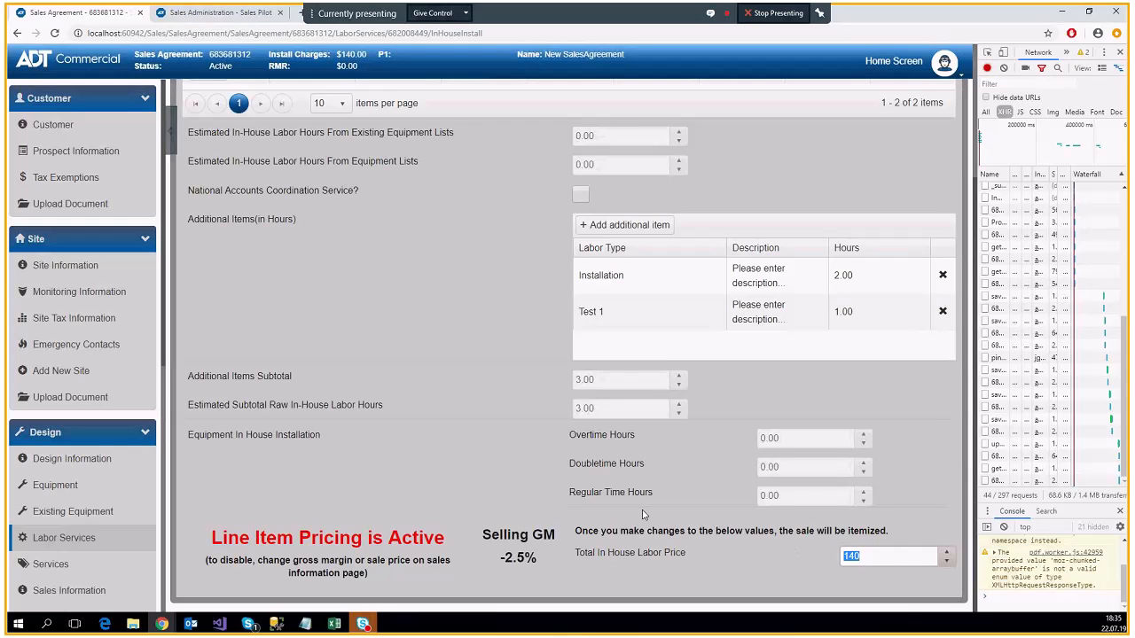
text(20)
click(398, 435)
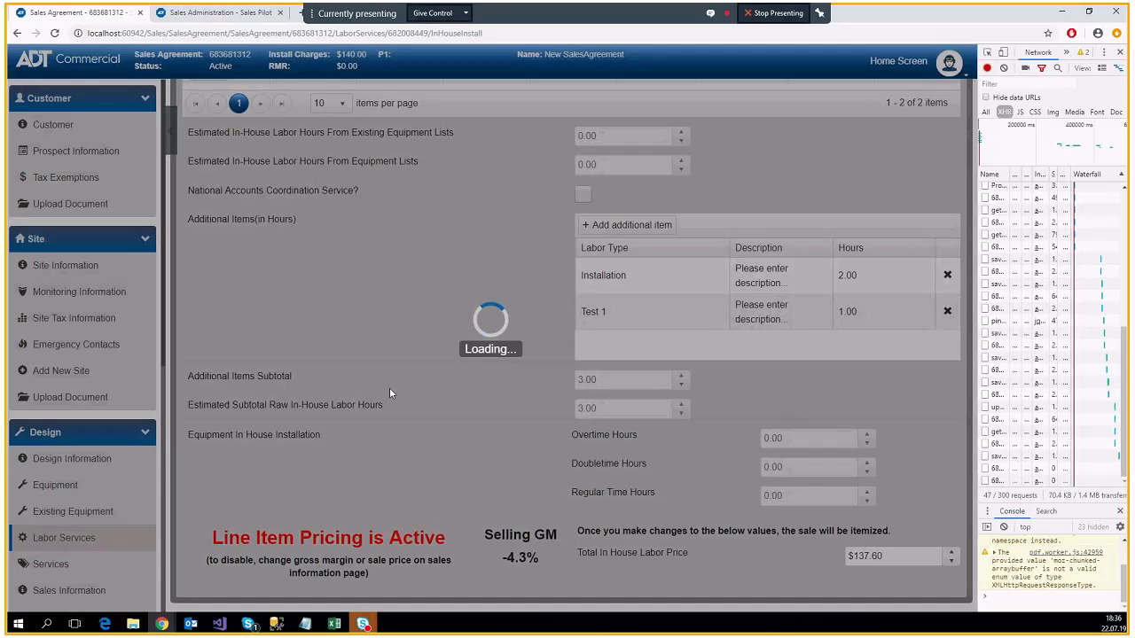
Compare the Installation price per hour and additional item hours with the Total In House Labor Price and Selling GM.
scroll(390, 393, up, 2)
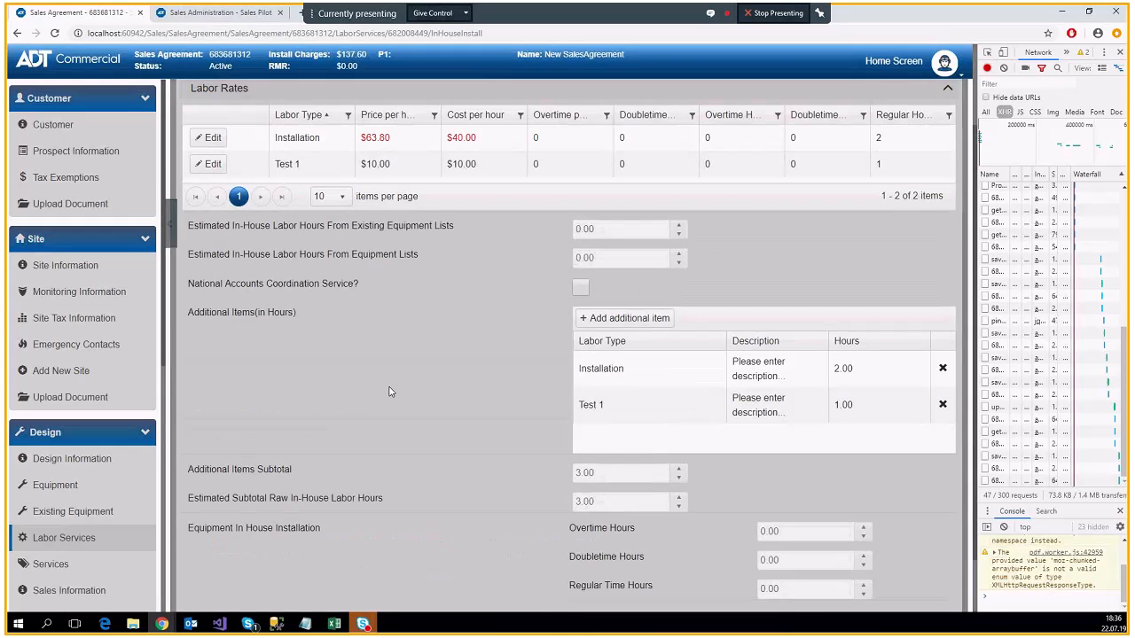
scroll(390, 386, down, 2)
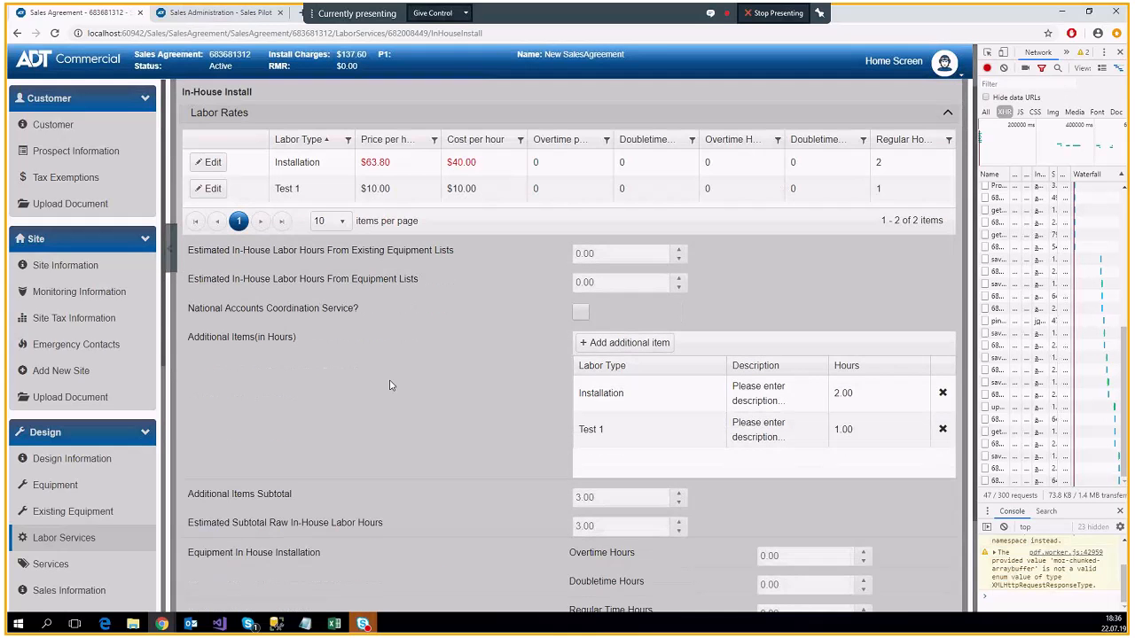
scroll(390, 386, up, 1)
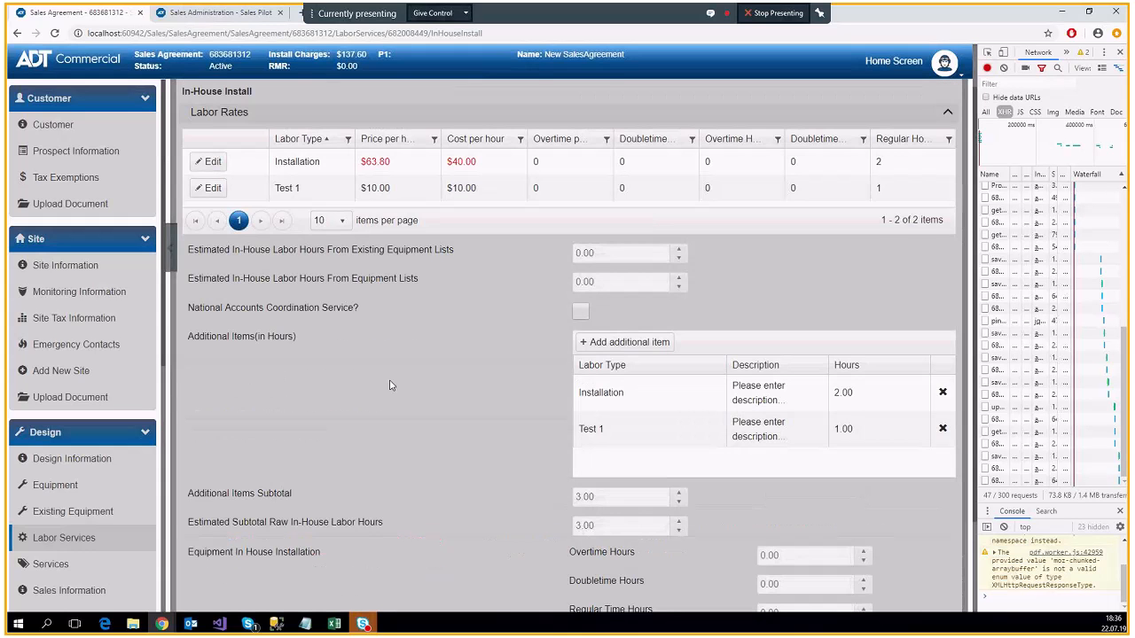
scroll(390, 386, down, 1)
scroll(390, 386, down, 1)
scroll(390, 384, up, 2)
scroll(390, 384, down, 1)
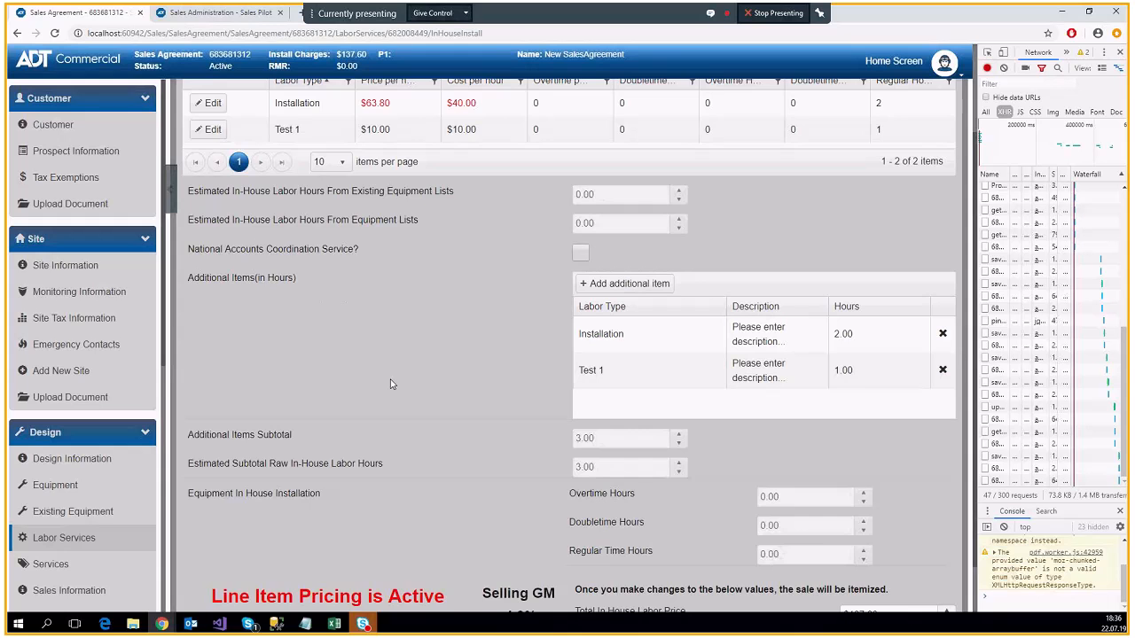
scroll(390, 384, down, 1)
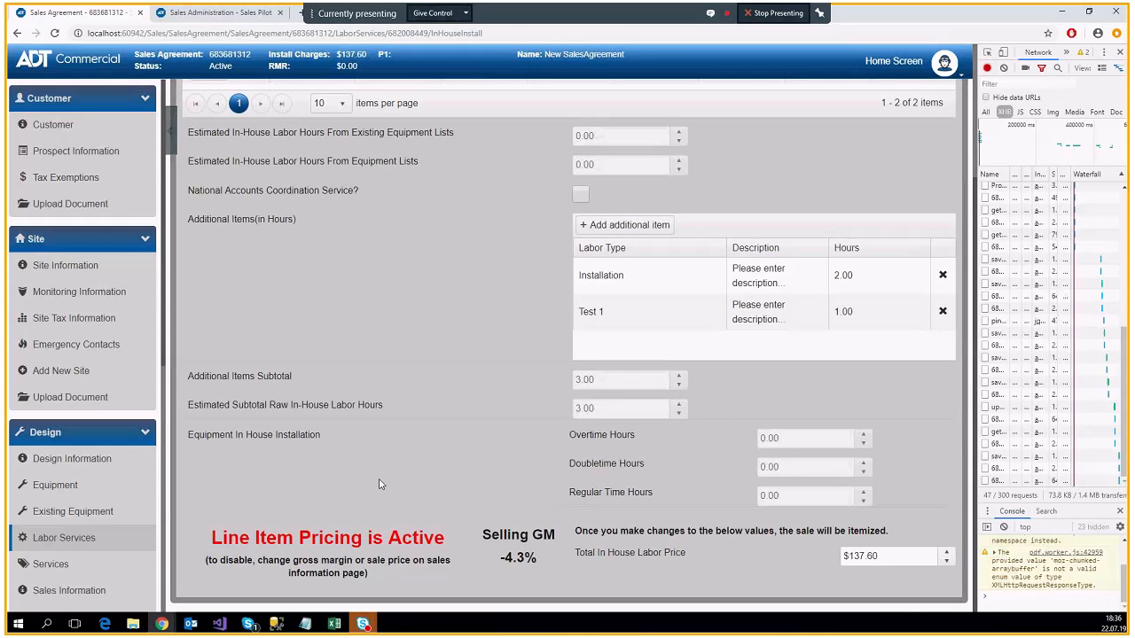
scroll(398, 434, up, 1)
scroll(399, 434, up, 2)
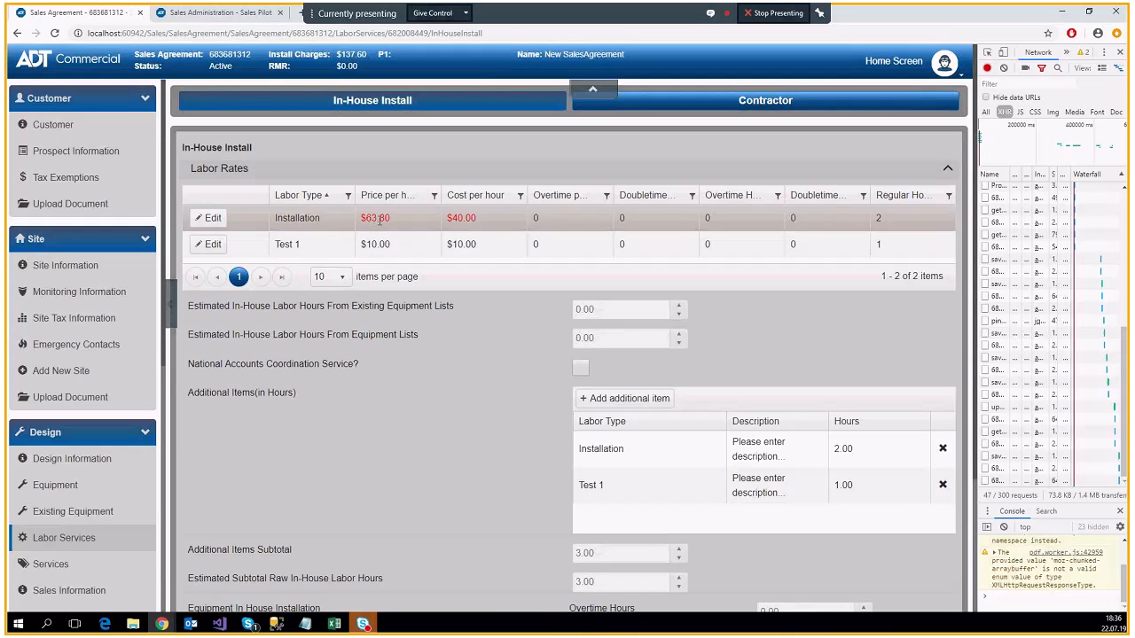
double_click(384, 218)
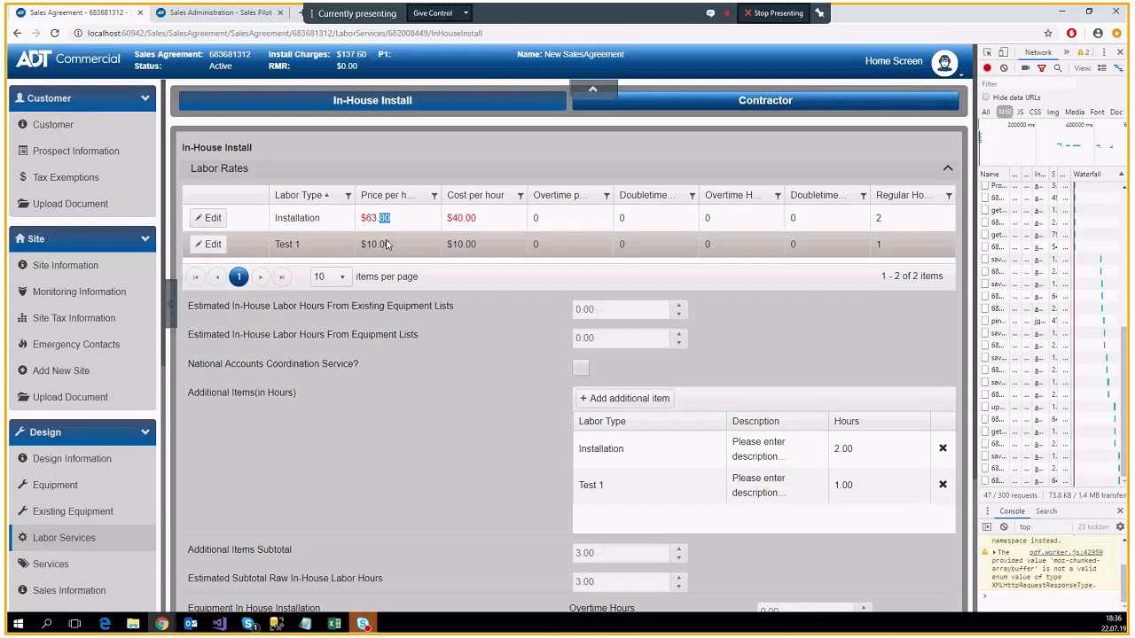
scroll(384, 242, down, 3)
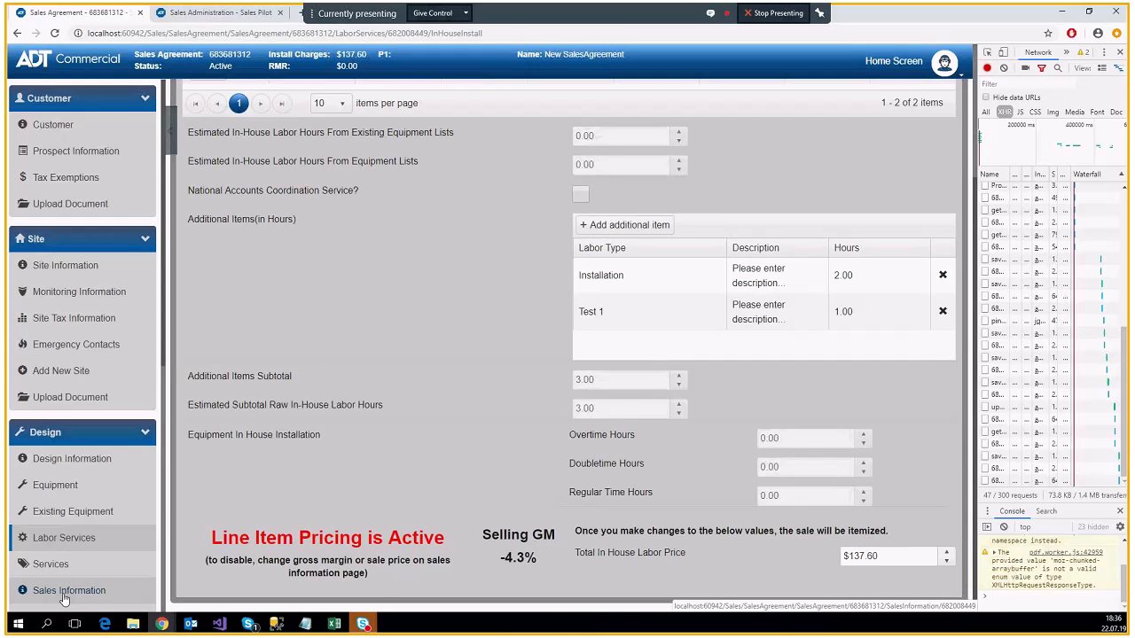
Disable line item pricing through Sales Information, return to Labor Services and set the Total In House Labor Price to 20.
click(63, 594)
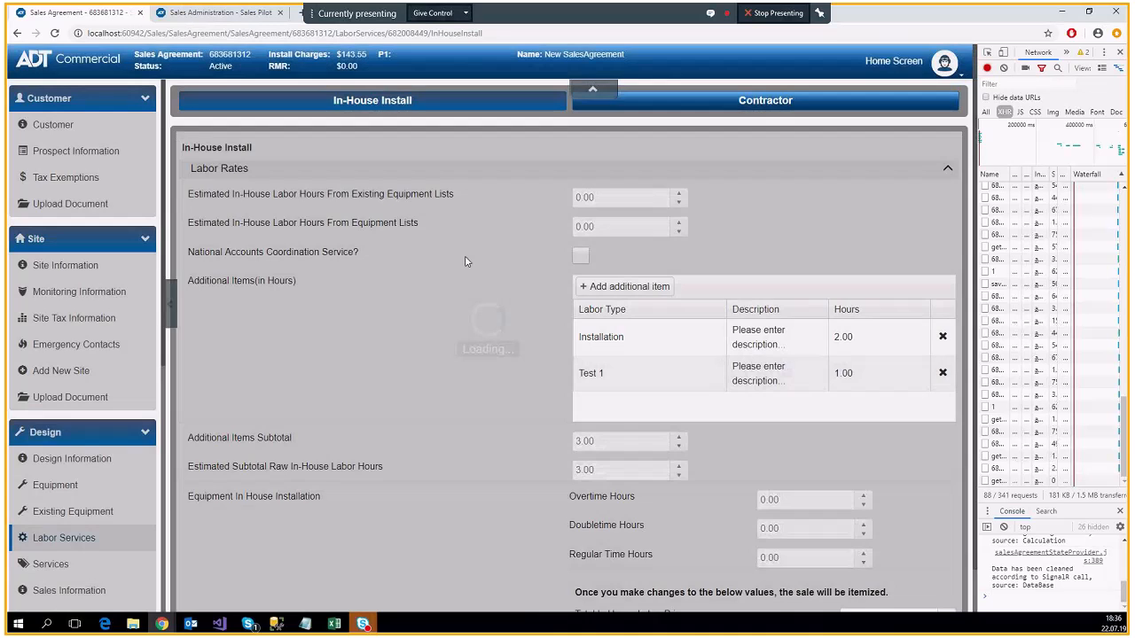
scroll(487, 125, down, 1)
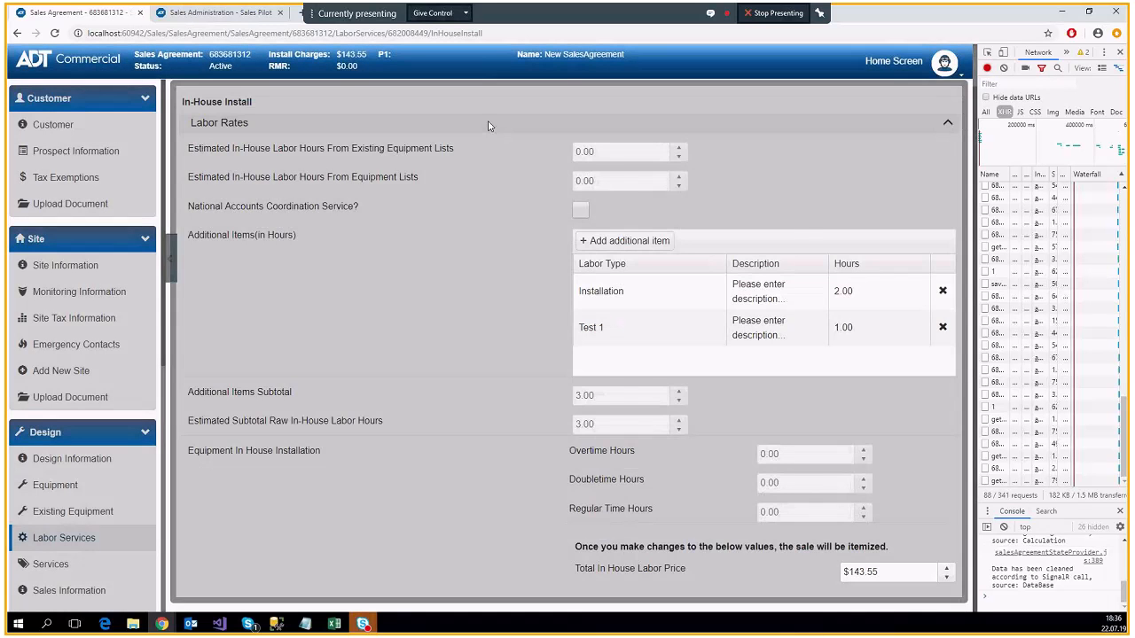
scroll(506, 300, down, 2)
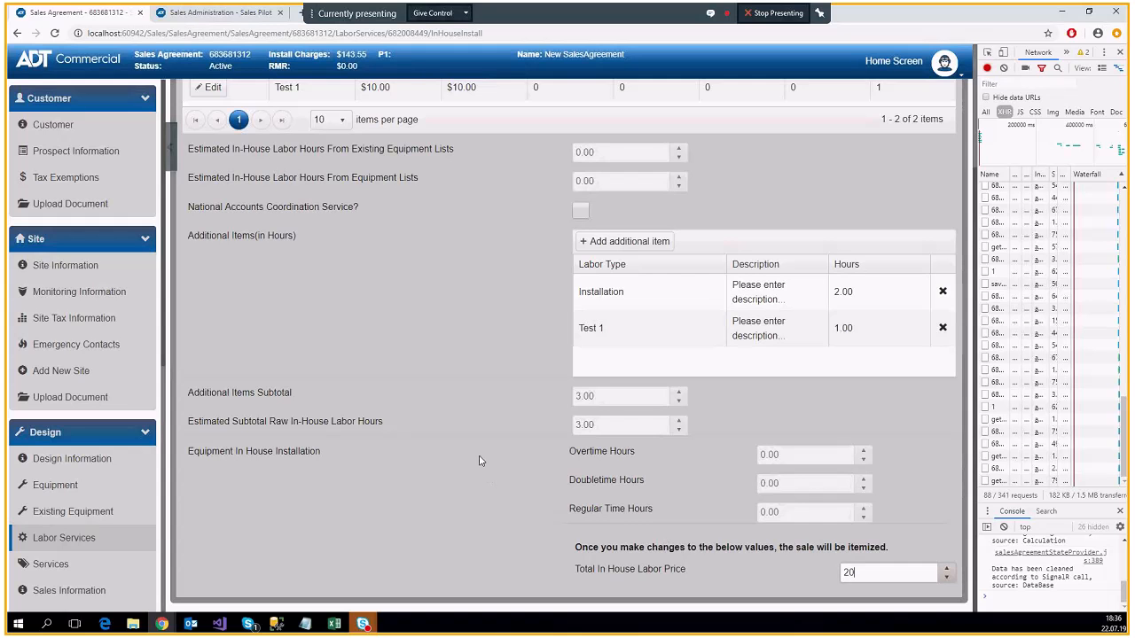
click(445, 451)
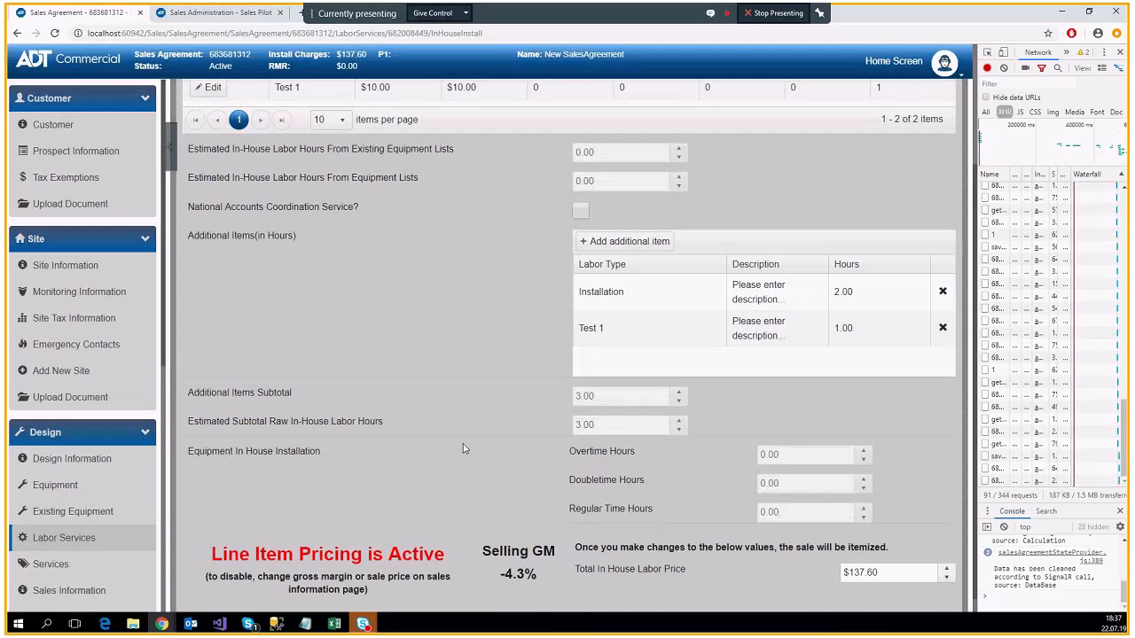
Delete the Test 1 and Installation additional items from the in-house install hours.
scroll(463, 448, up, 1)
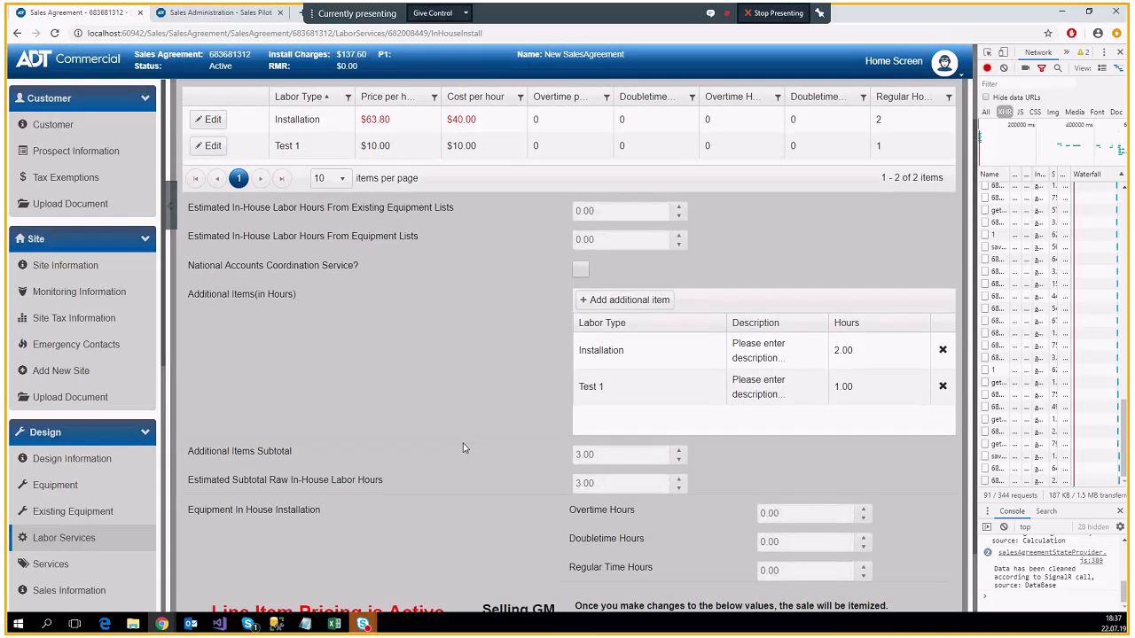
scroll(462, 447, down, 1)
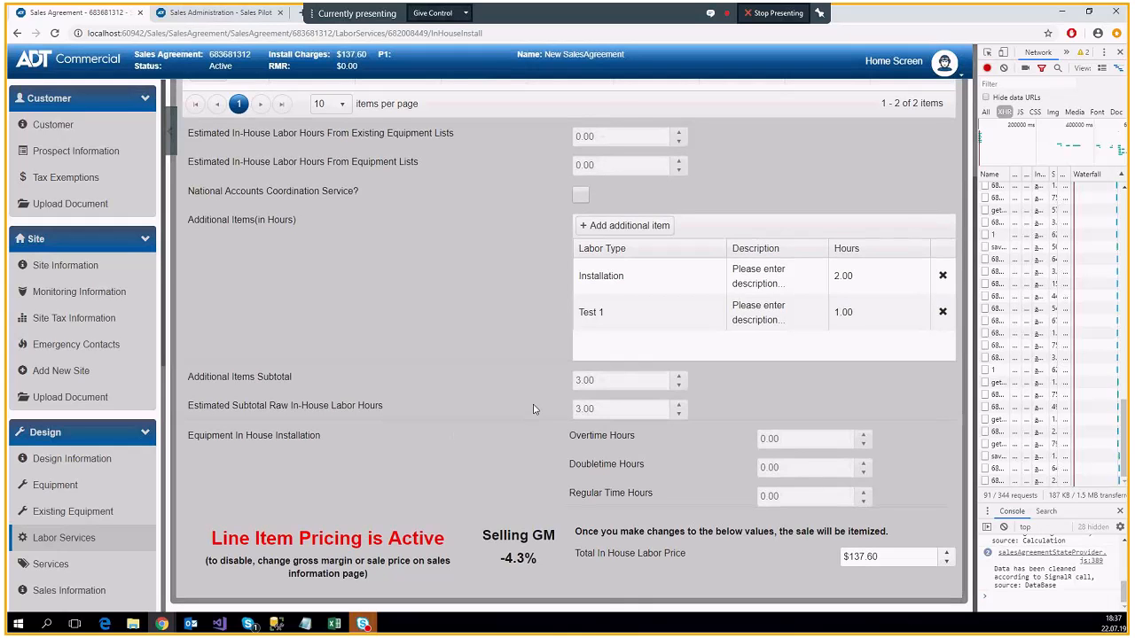
scroll(534, 409, up, 2)
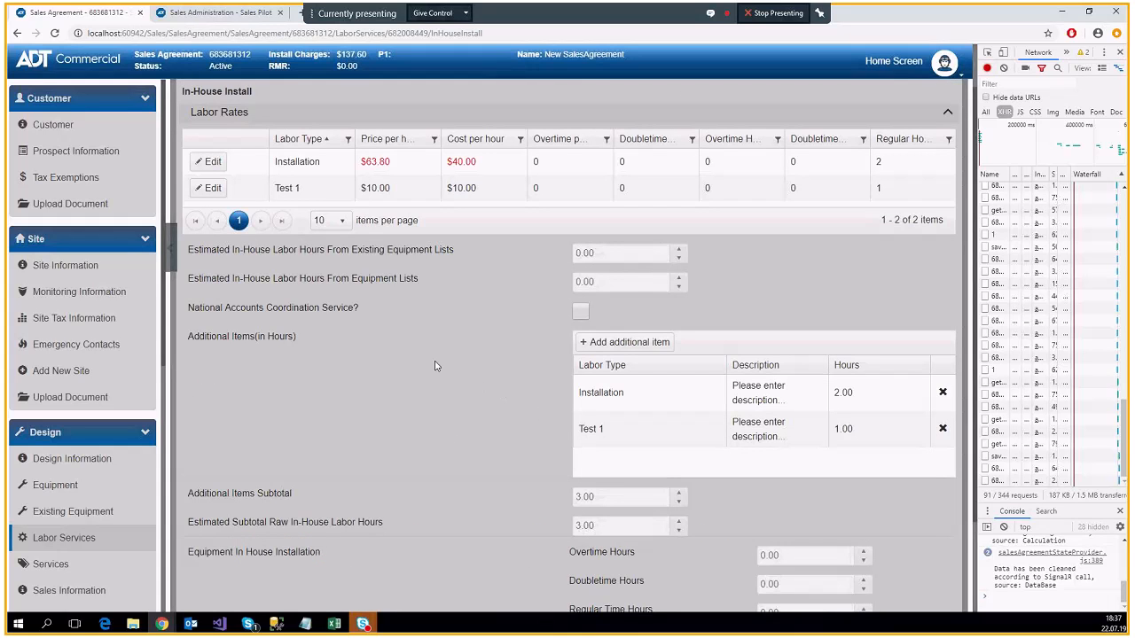
scroll(434, 366, down, 2)
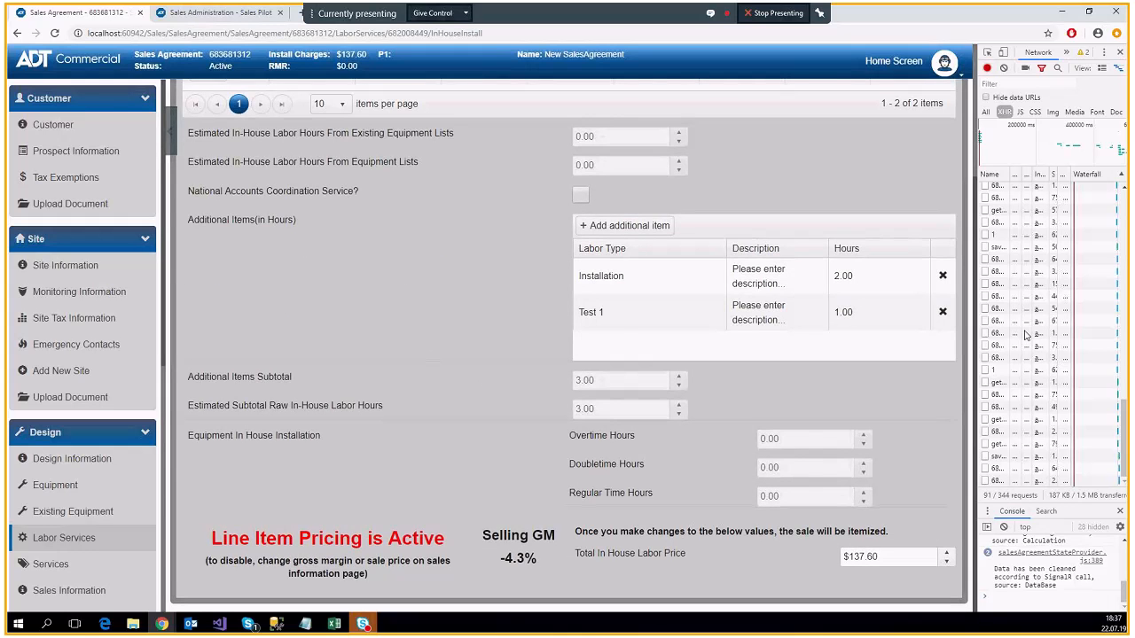
scroll(540, 298, up, 1)
scroll(433, 435, up, 2)
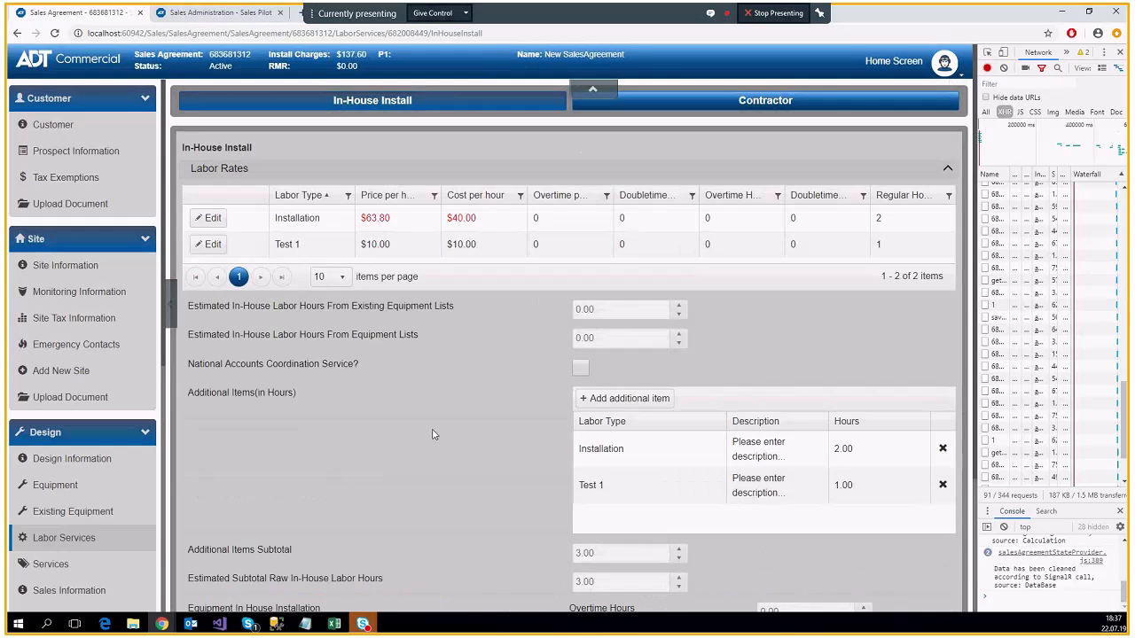
click(943, 484)
double_click(947, 448)
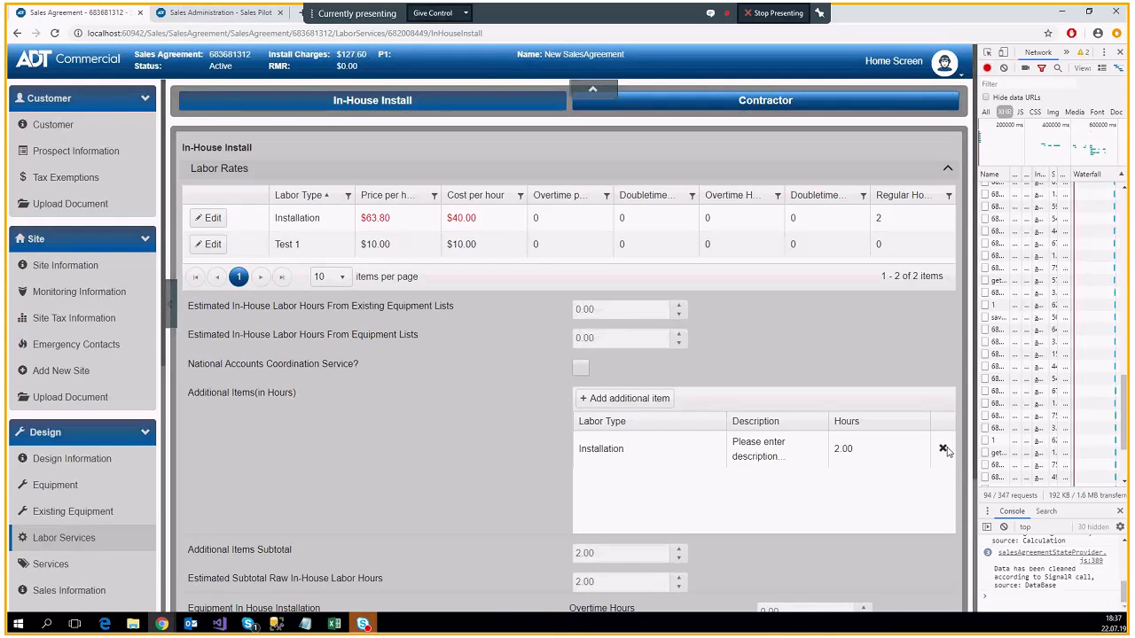
click(943, 448)
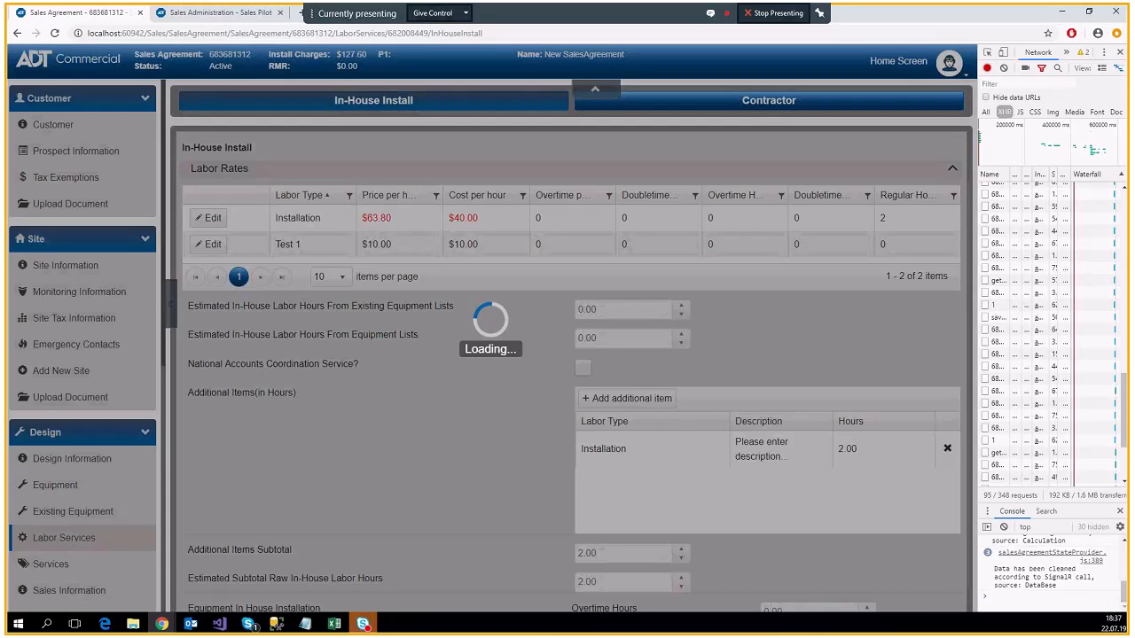
Check the job costing values in Sales Information and return to the in-house install page of Labor Services.
right_click(112, 594)
key(Escape)
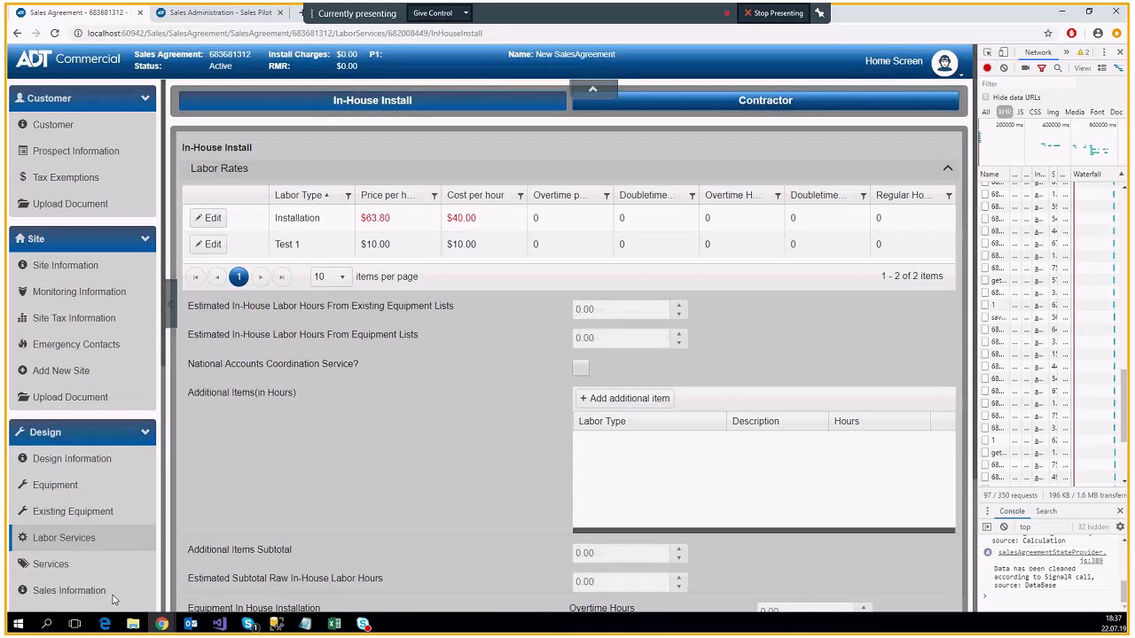
click(111, 594)
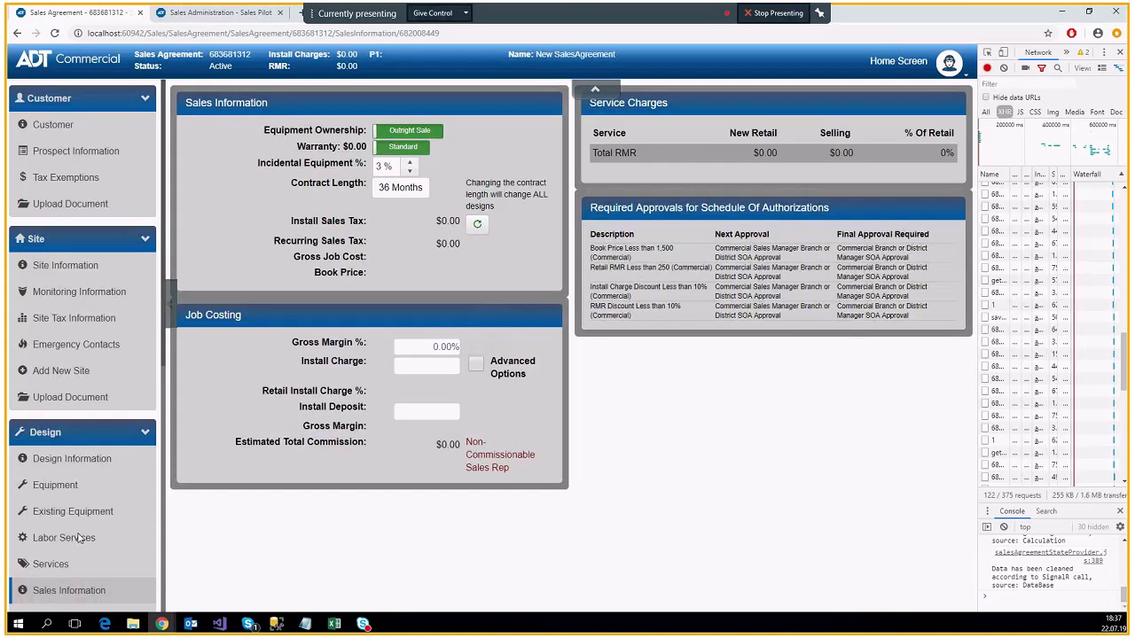
click(79, 538)
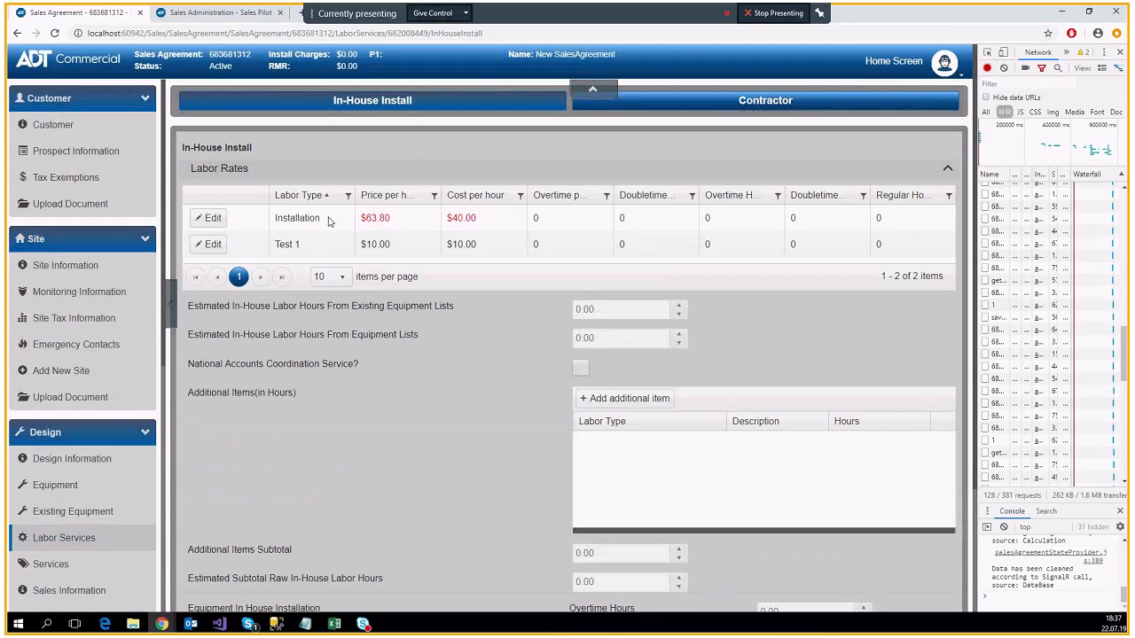
Try to set the Installation labor rate's price per hour to 0 and save the row.
click(330, 222)
text(0)
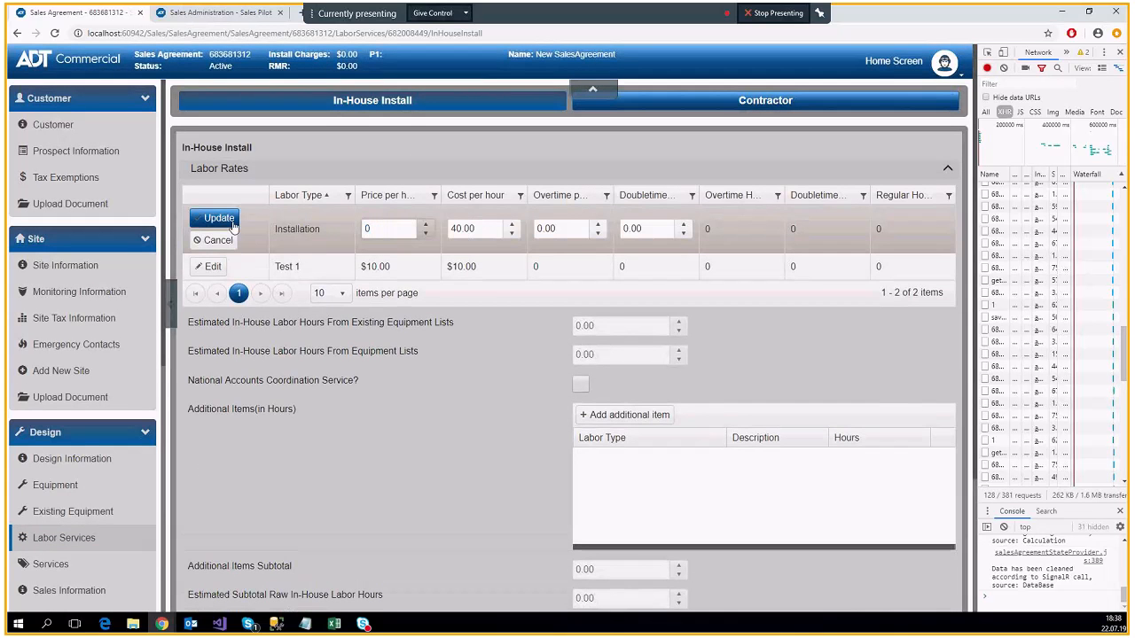
click(230, 222)
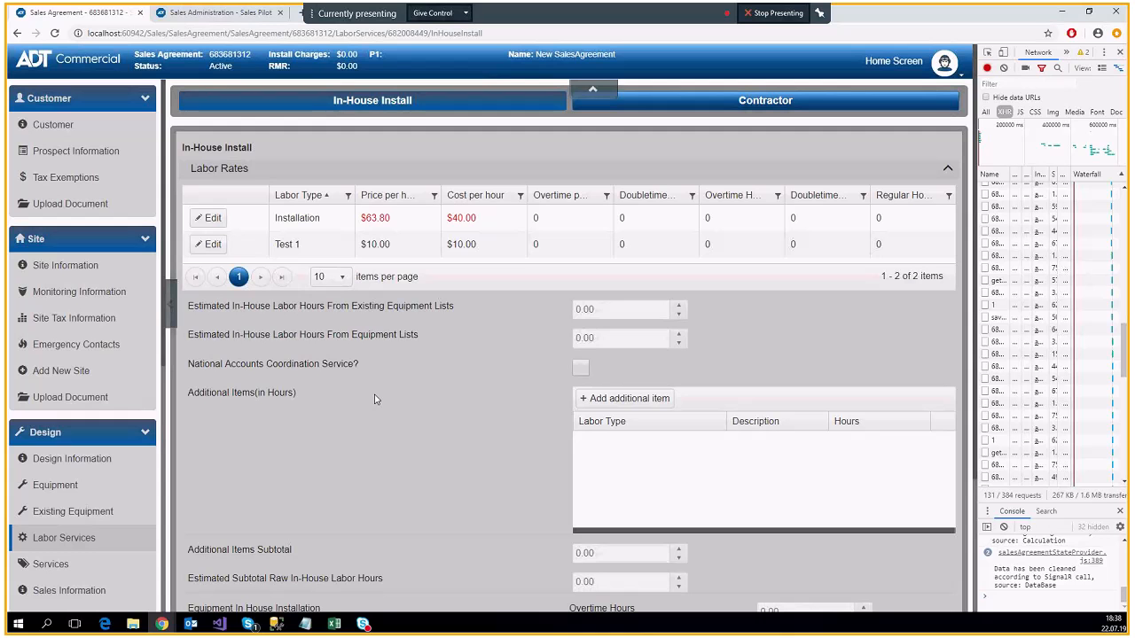
Add an additional item with labor type Installation and set its hours to 1.
click(626, 398)
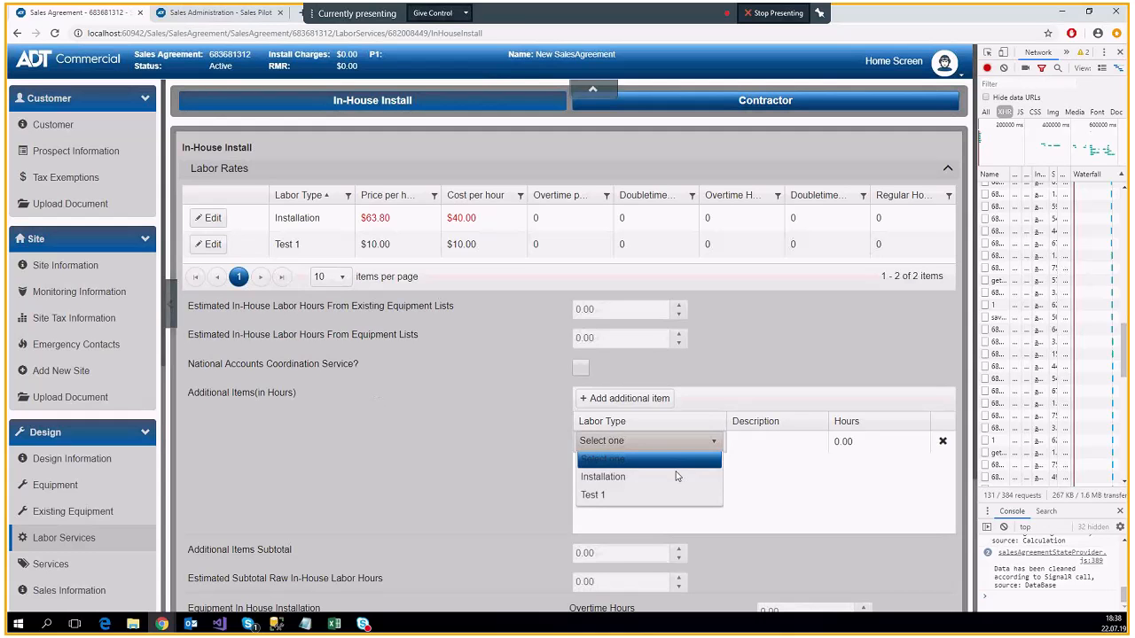
click(550, 430)
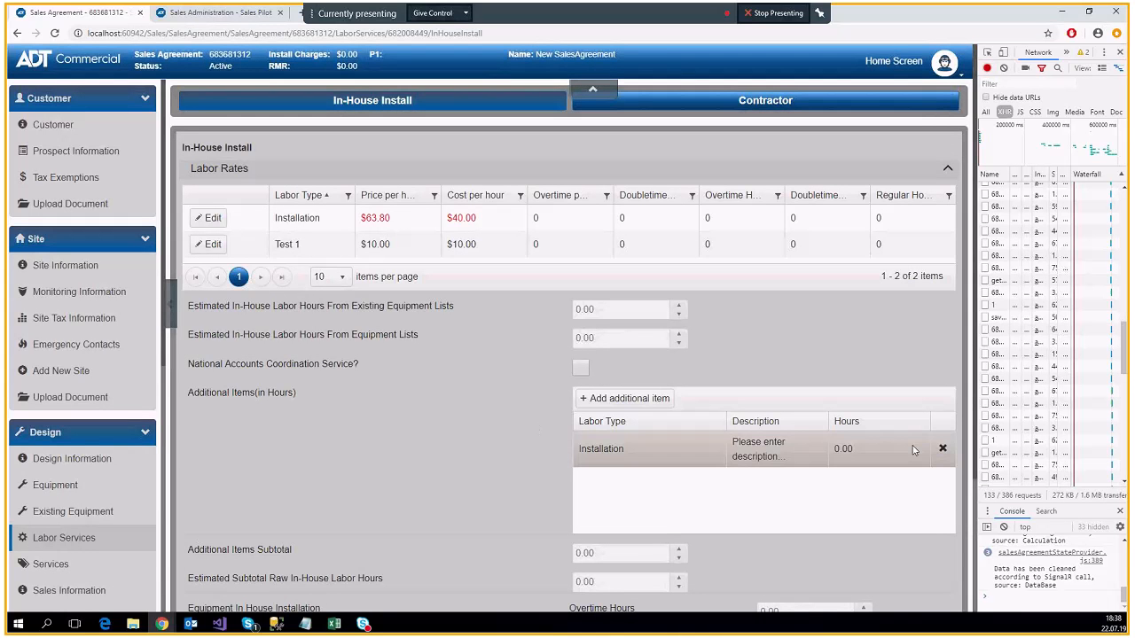
click(912, 446)
text(1)
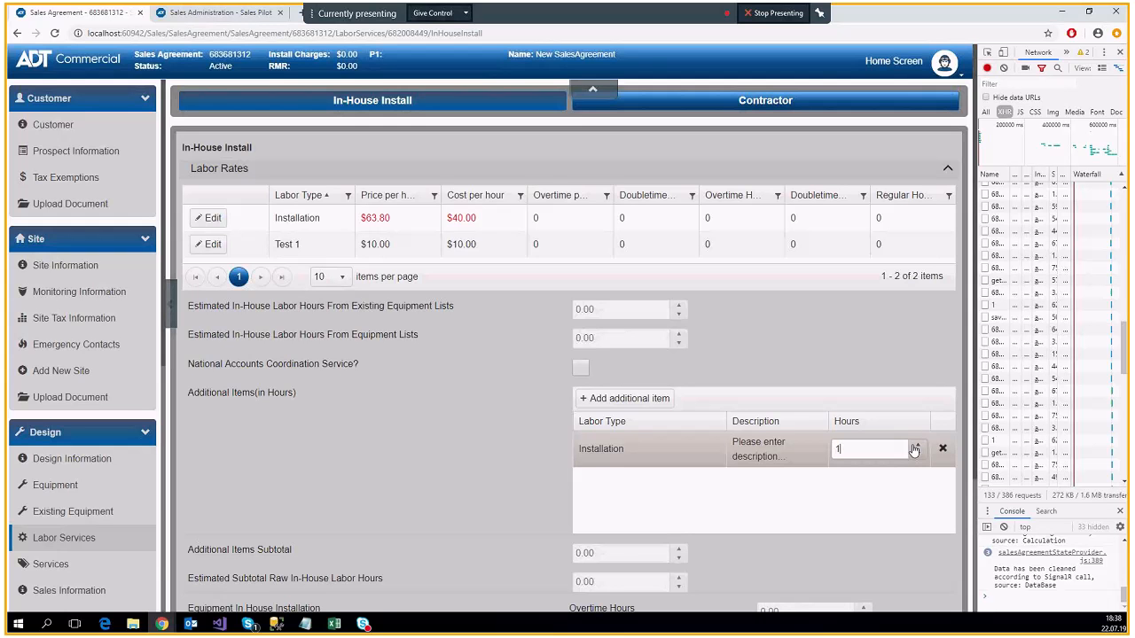
click(421, 443)
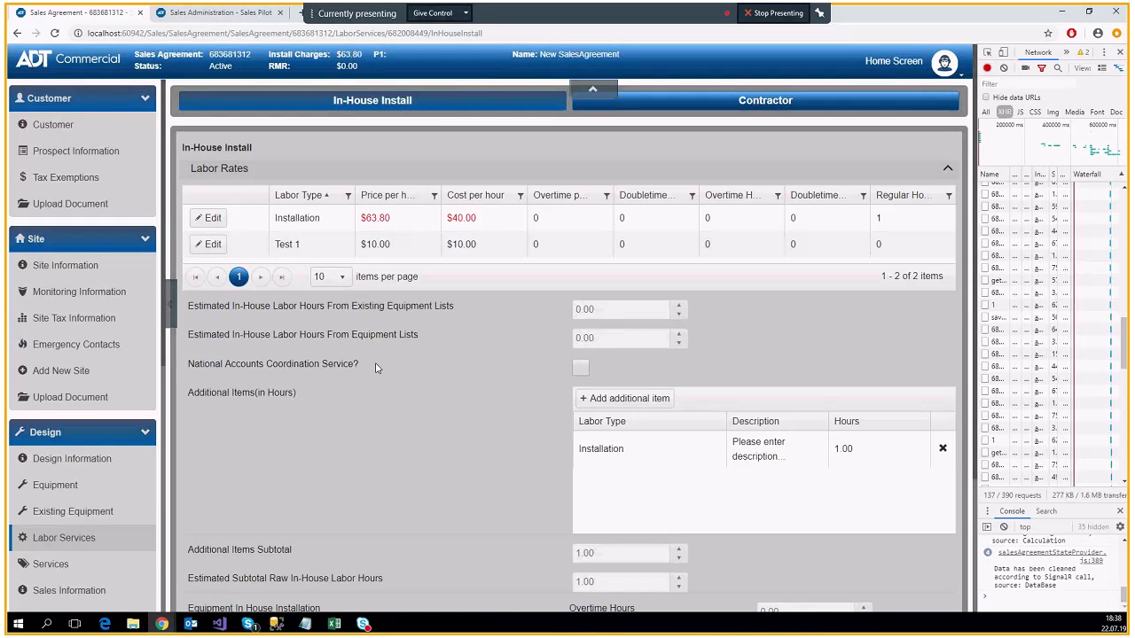
Set the Installation additional item's hours to -1.
scroll(375, 368, down, 2)
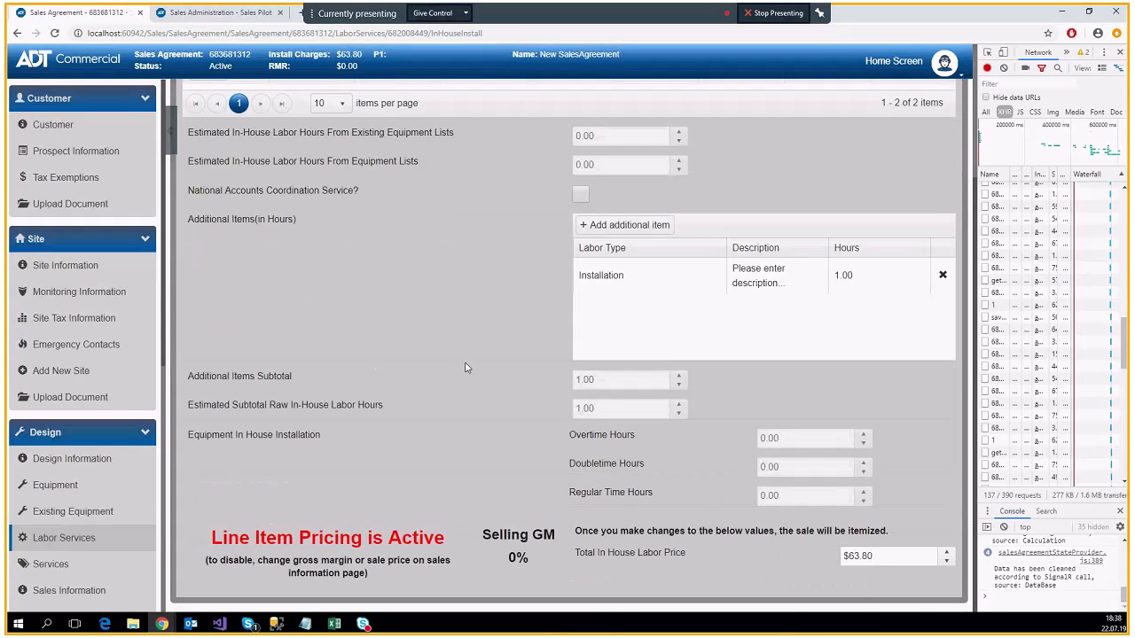
scroll(468, 368, up, 1)
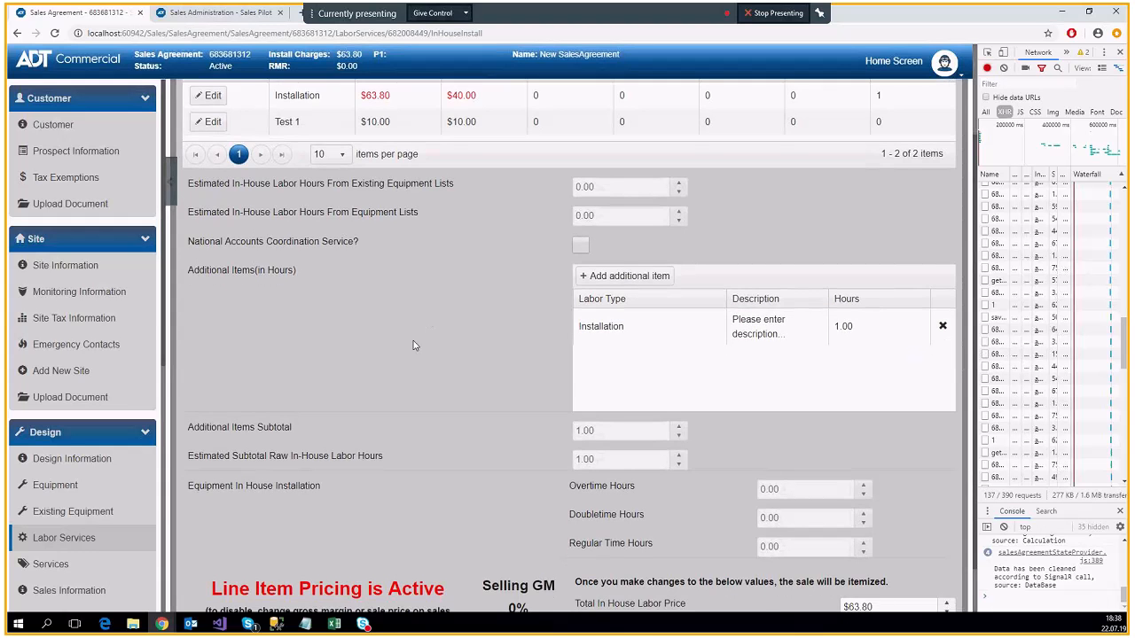
scroll(414, 340, up, 2)
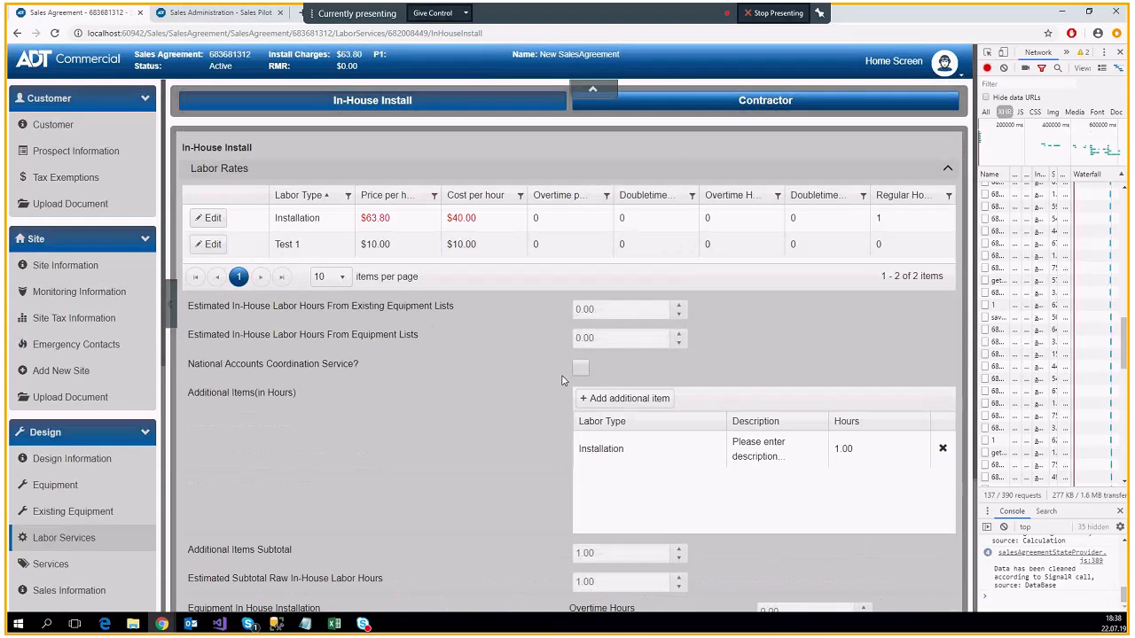
click(920, 454)
click(920, 454)
click(921, 454)
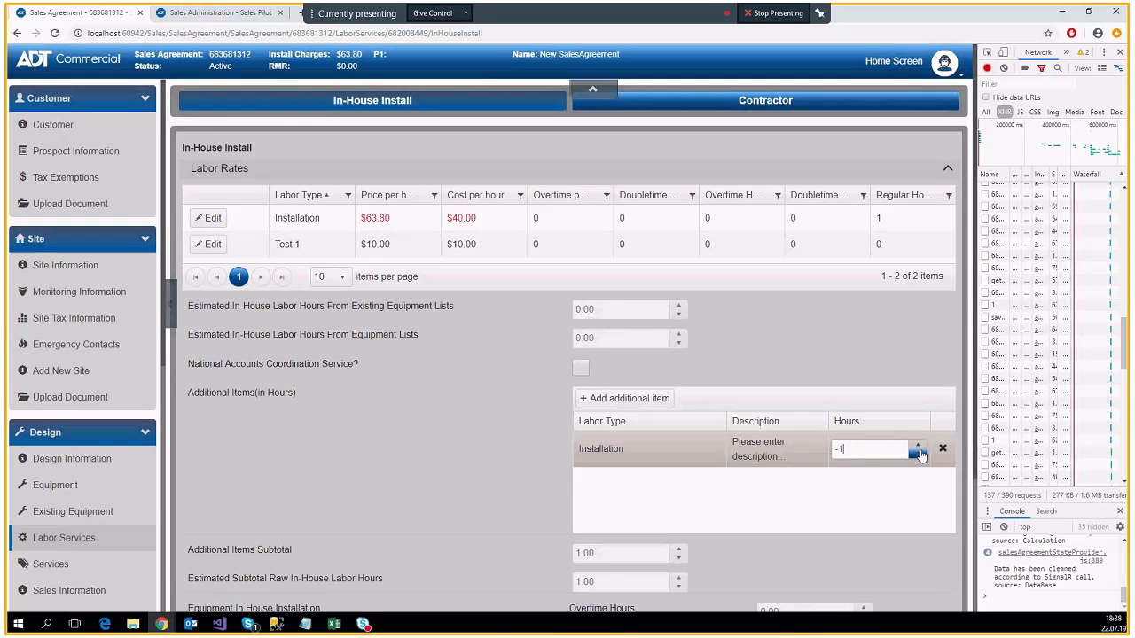
click(526, 467)
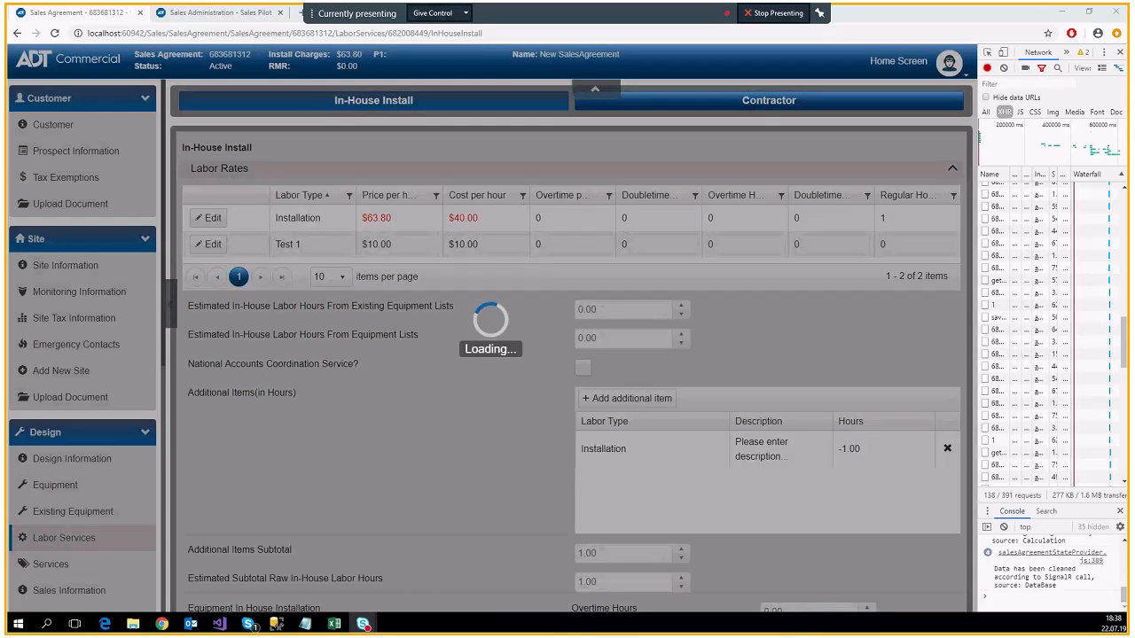
Switch to Visual Studio to view the breakpoint in LaborServicesService.cs, and return to the sales agreement's in-house labor totals.
key(alt+Tab)
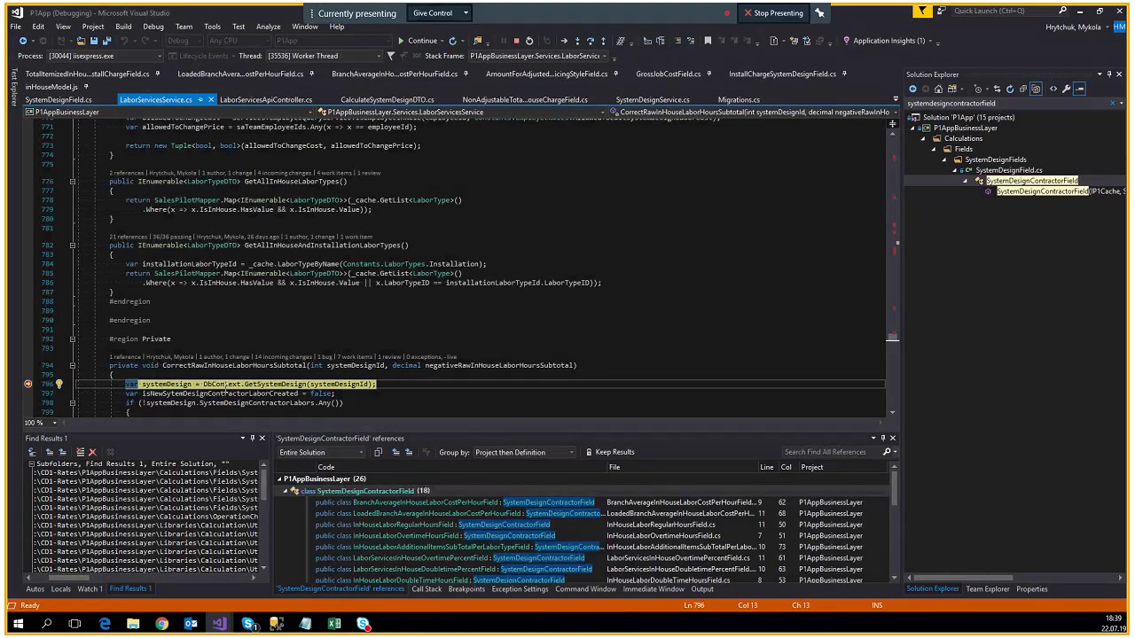
key(alt+Tab)
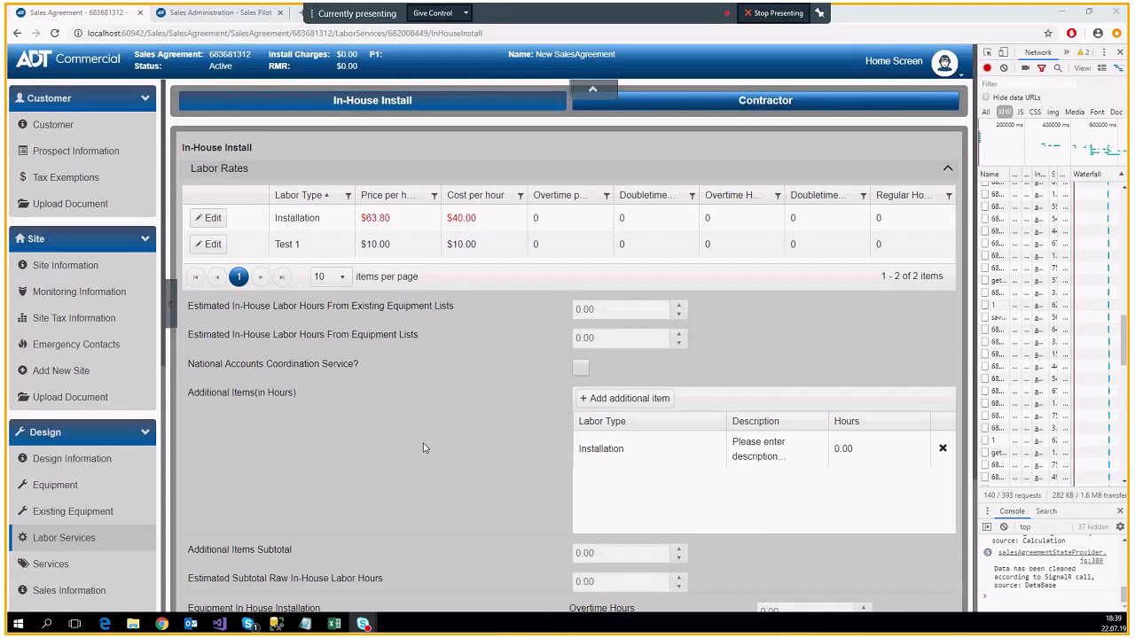
scroll(423, 447, down, 2)
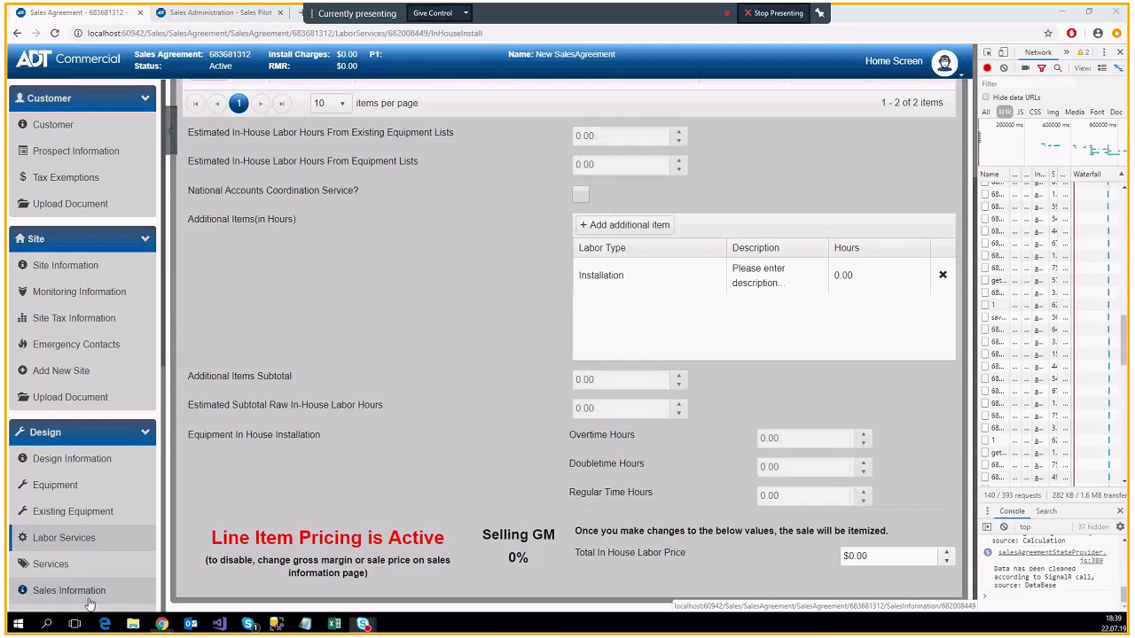
Turn off line item pricing in Sales Information and return to the in-house install page of Labor Services.
click(89, 600)
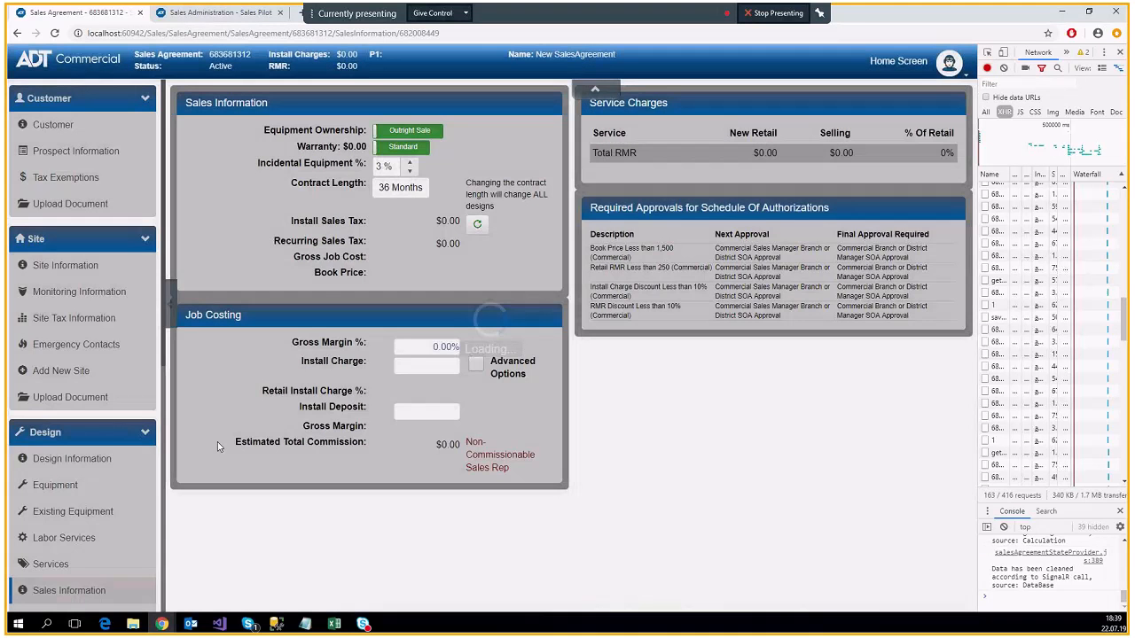
click(146, 526)
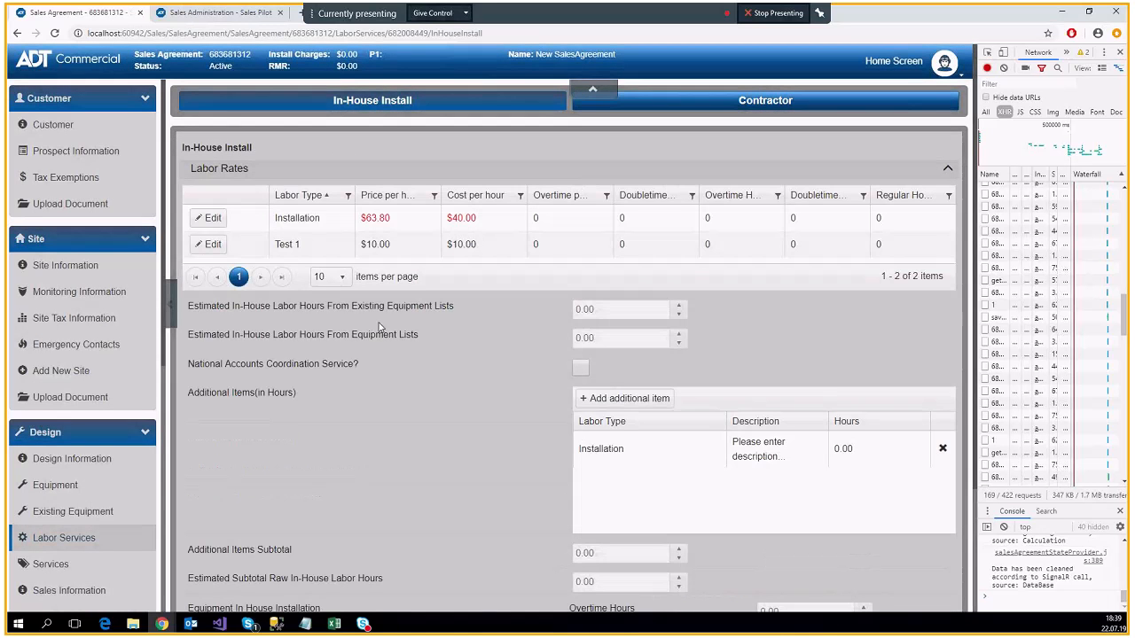
scroll(377, 325, down, 3)
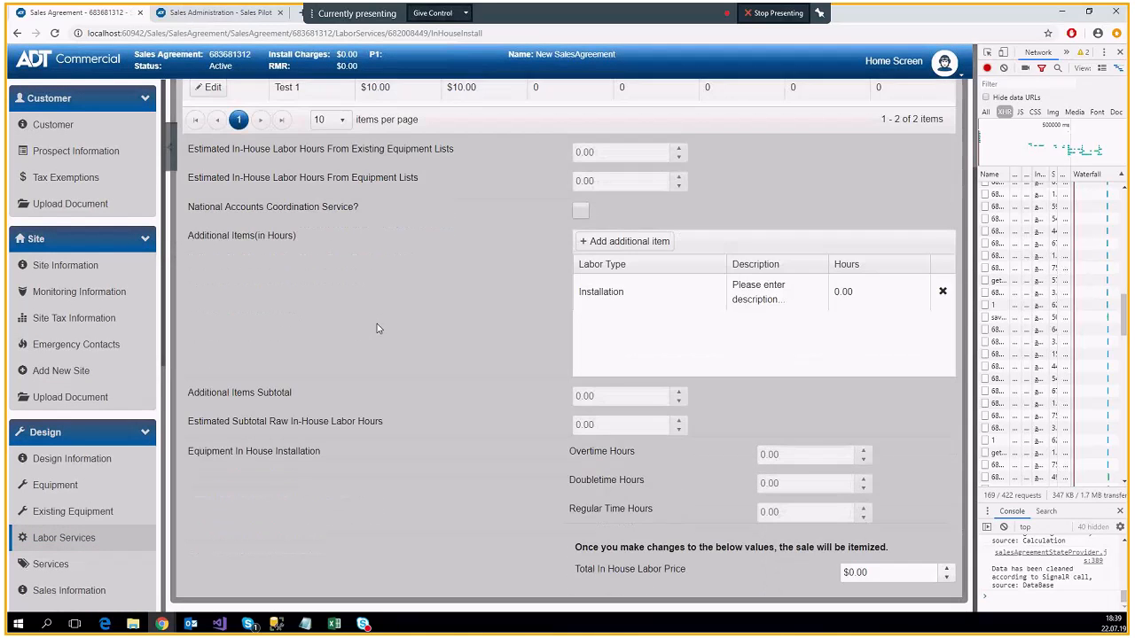
scroll(377, 328, up, 2)
scroll(377, 328, down, 2)
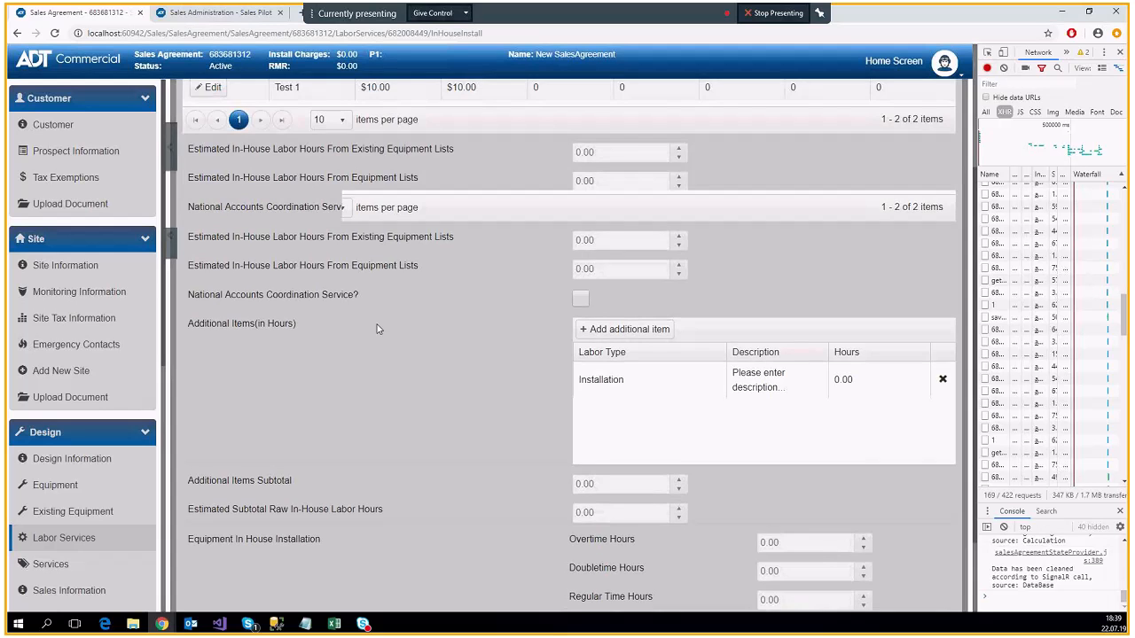
scroll(377, 327, up, 2)
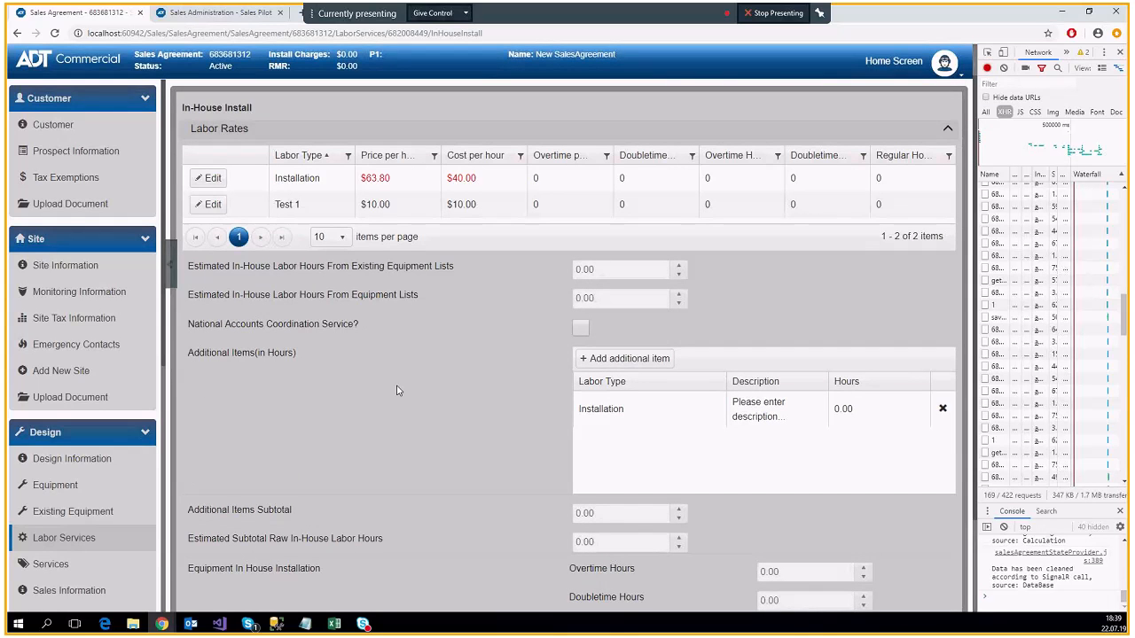
Replace the Installation additional item with one of labor type Test 1 and set its hours to 1.
click(943, 410)
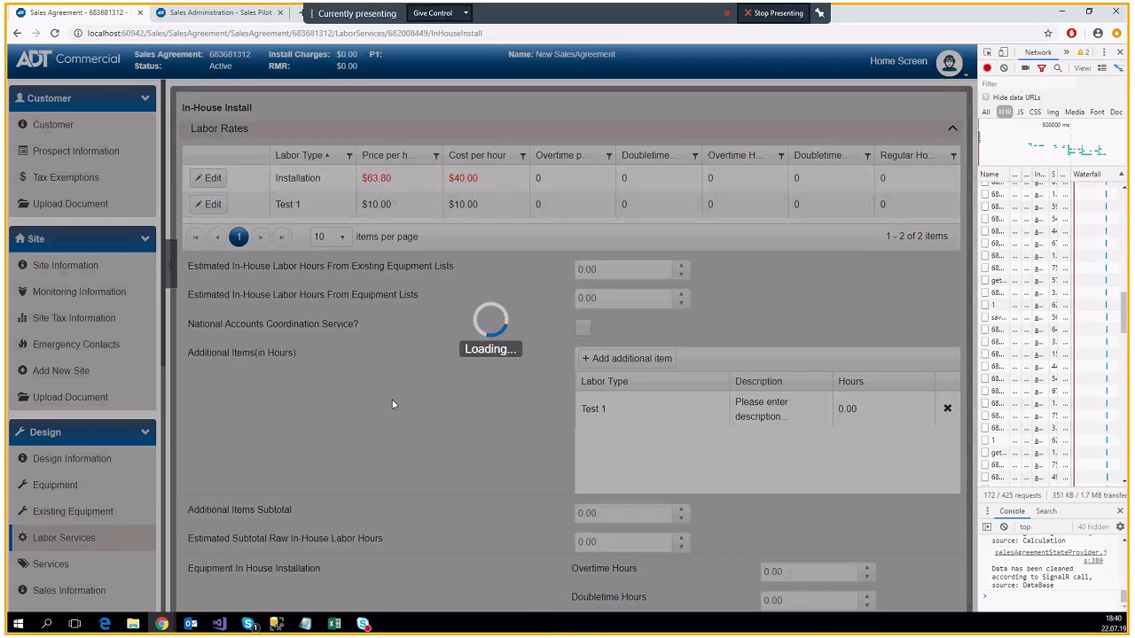
scroll(797, 431, down, 2)
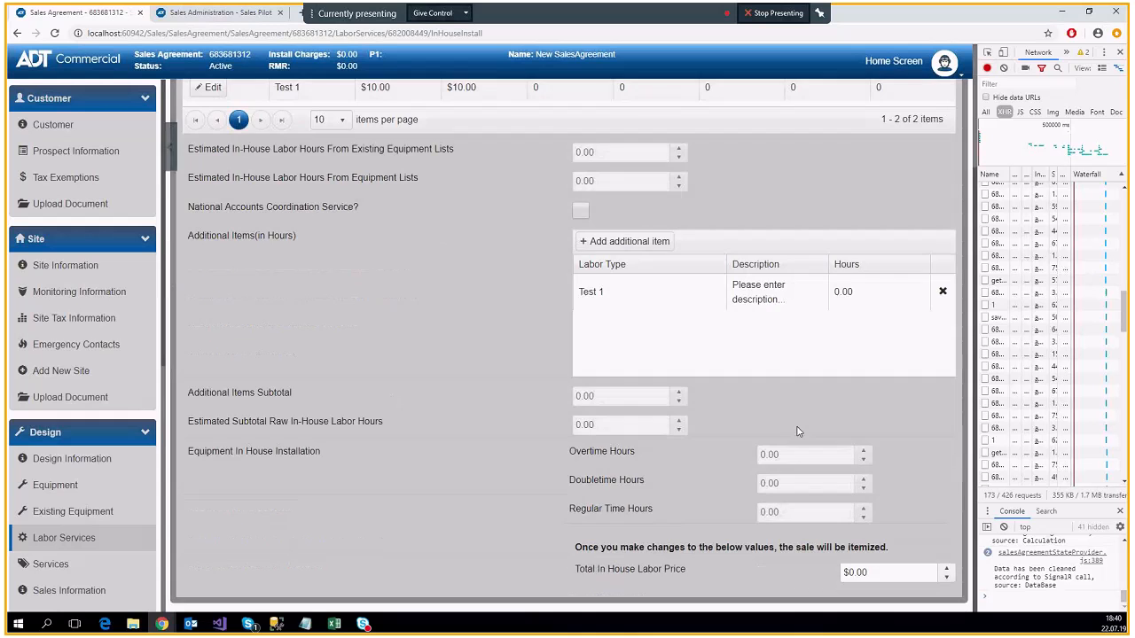
scroll(923, 374, up, 1)
scroll(924, 375, down, 1)
click(915, 290)
click(915, 290)
click(472, 359)
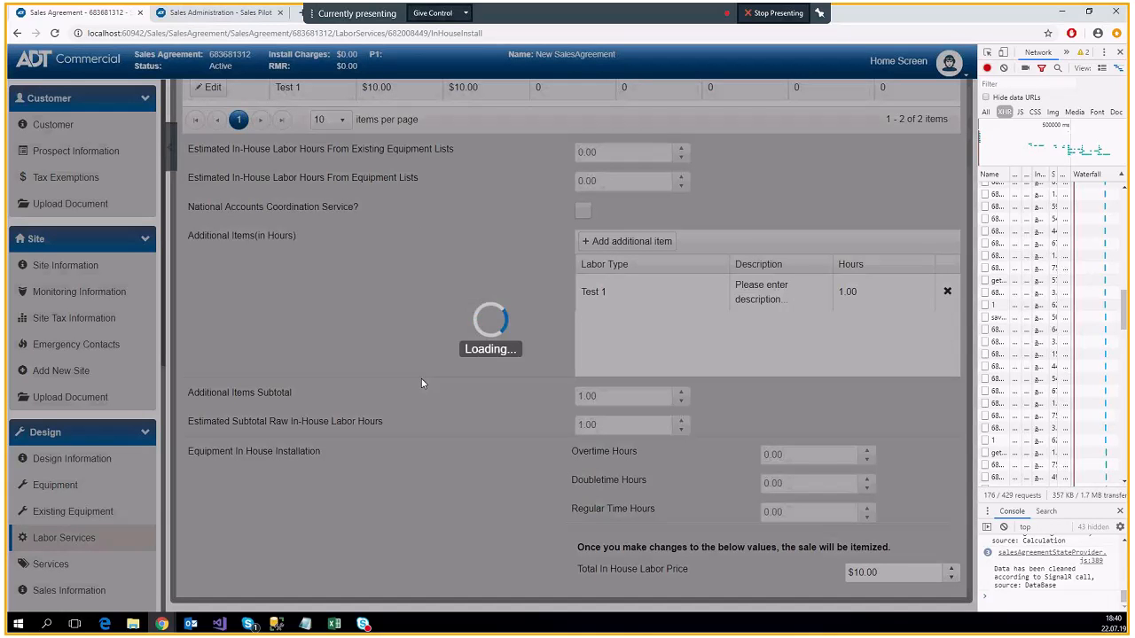
Set the Test 1 additional item's hours to 3.
scroll(421, 383, up, 2)
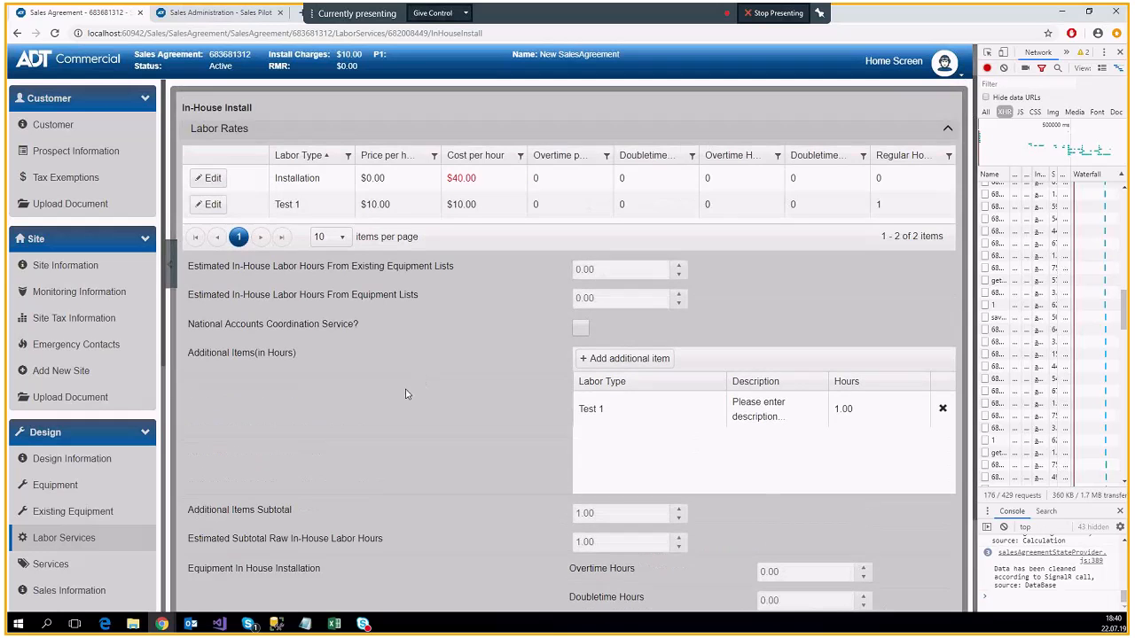
scroll(406, 393, down, 1)
click(913, 350)
text(3)
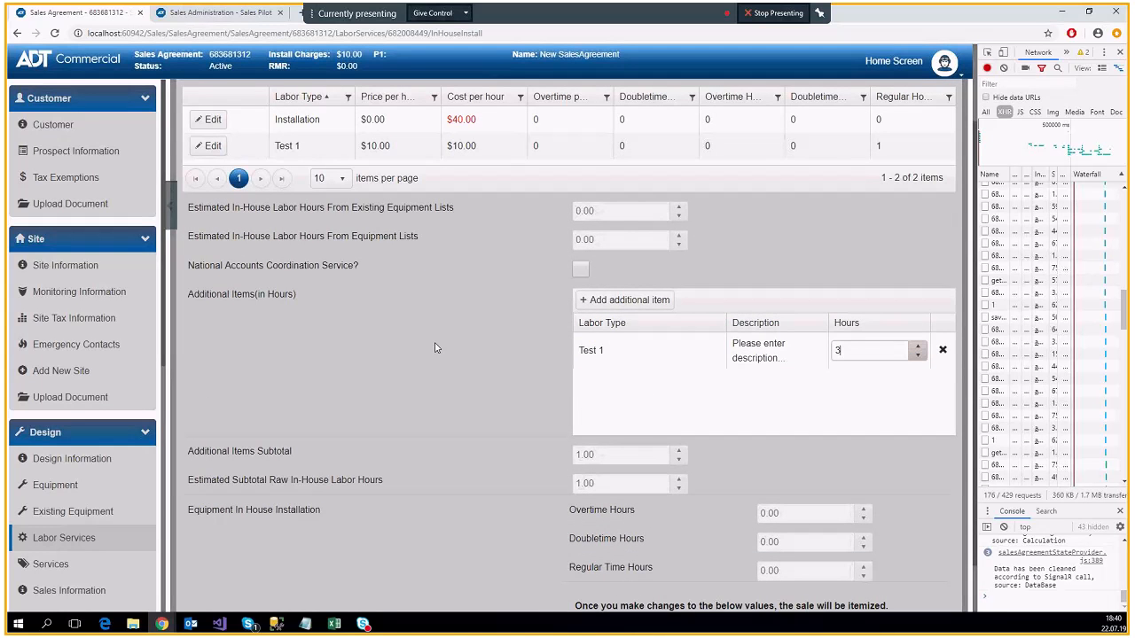
click(264, 359)
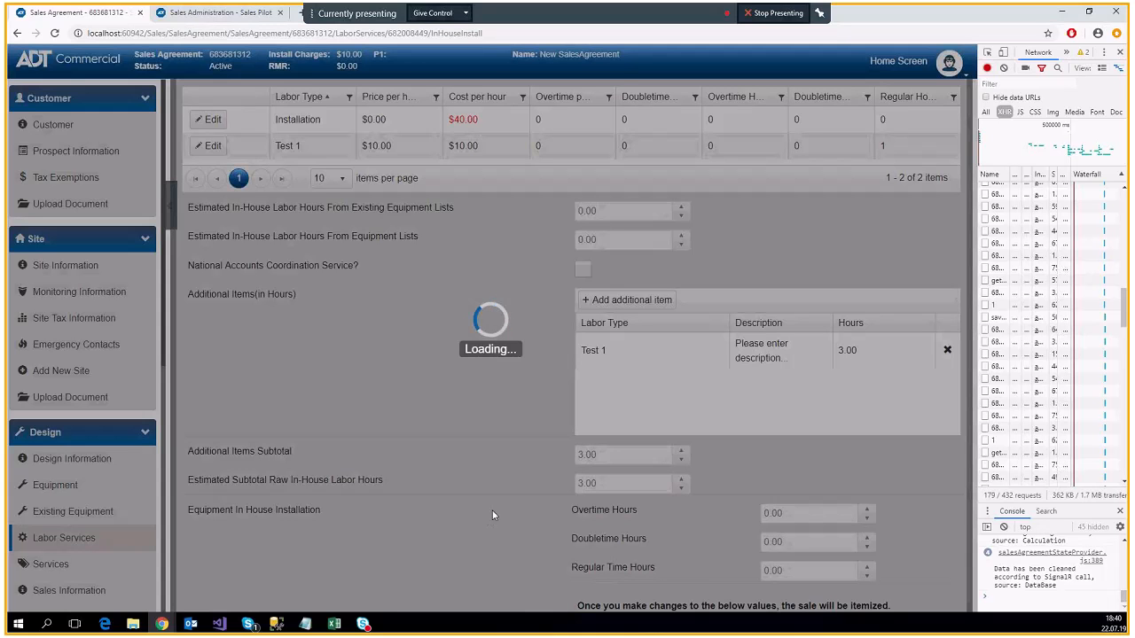
Set the doubletime percentage of the Test 1 labor rate to 50 and save the row.
scroll(493, 515, down, 1)
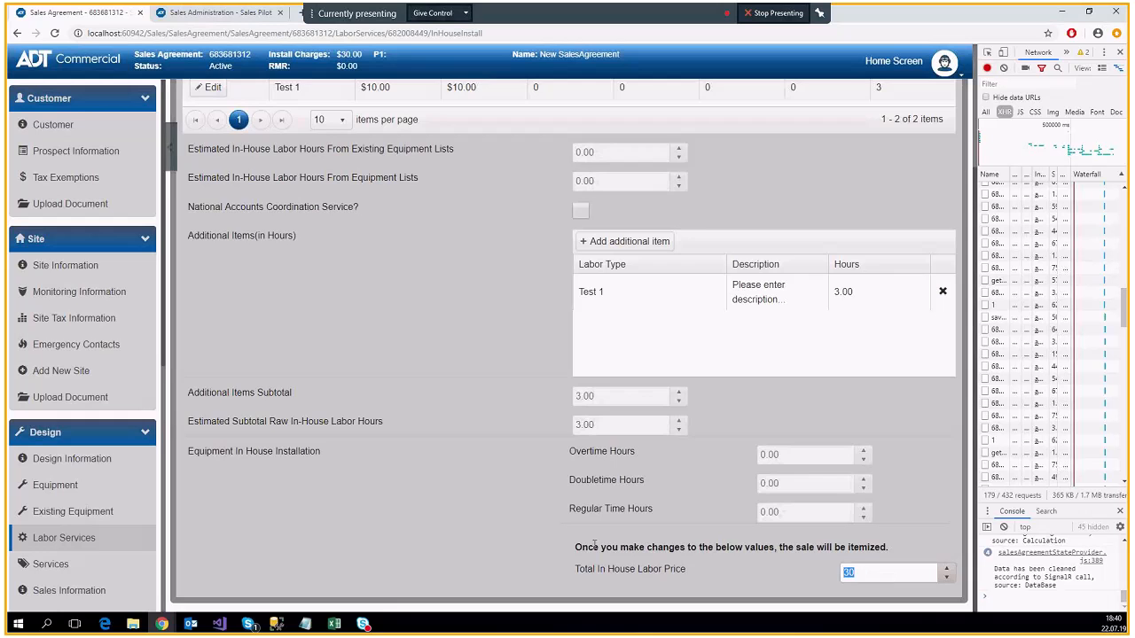
scroll(408, 489, up, 3)
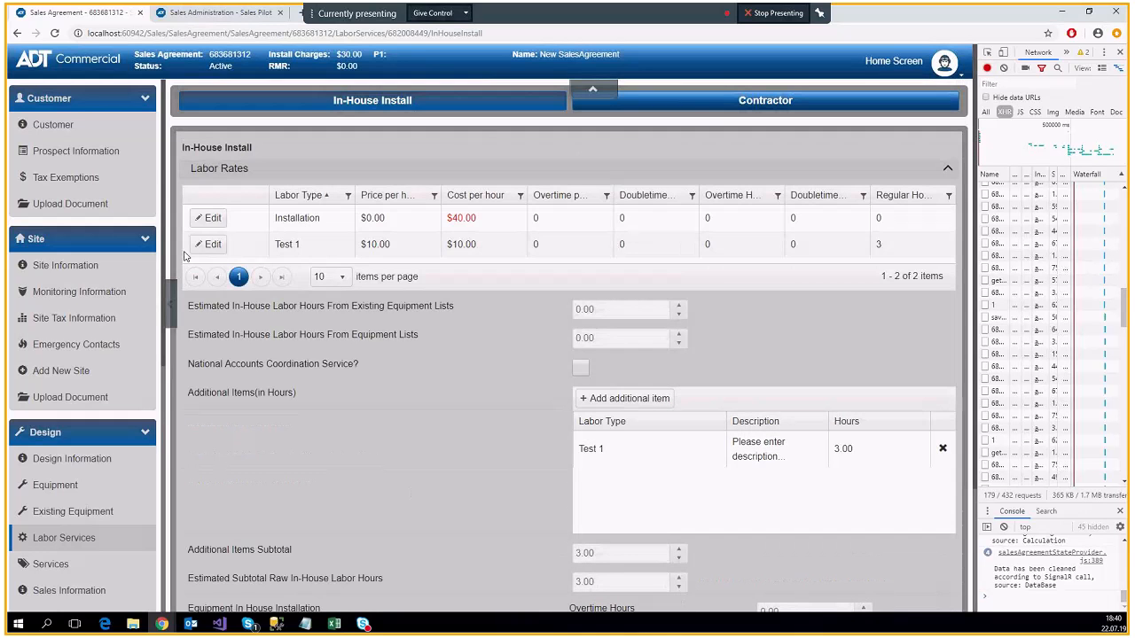
click(219, 225)
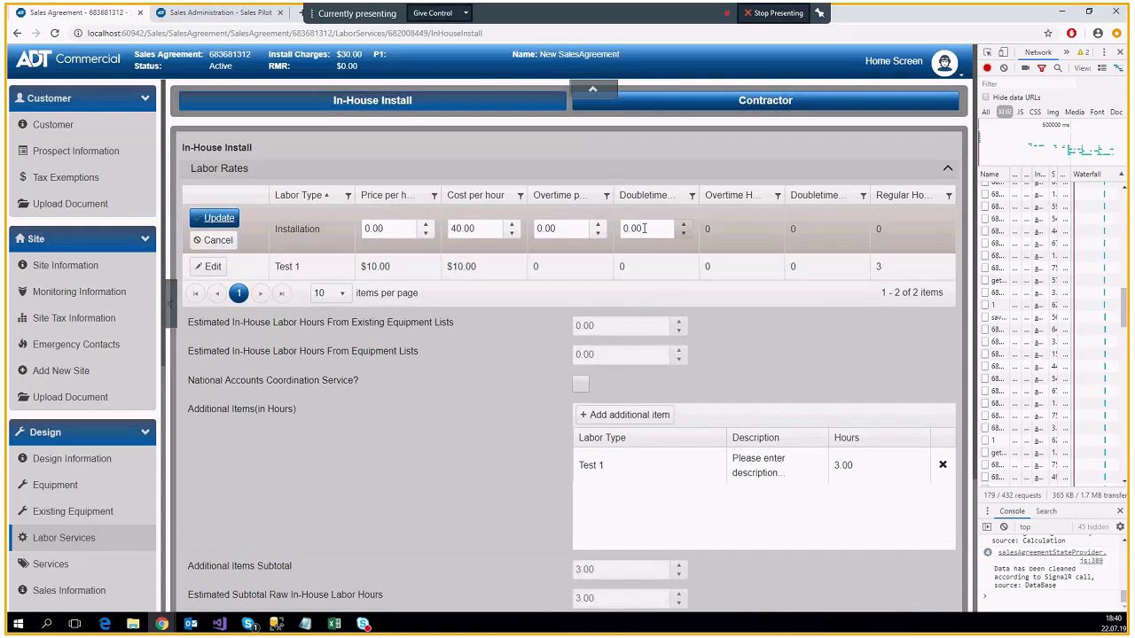
click(188, 223)
click(208, 244)
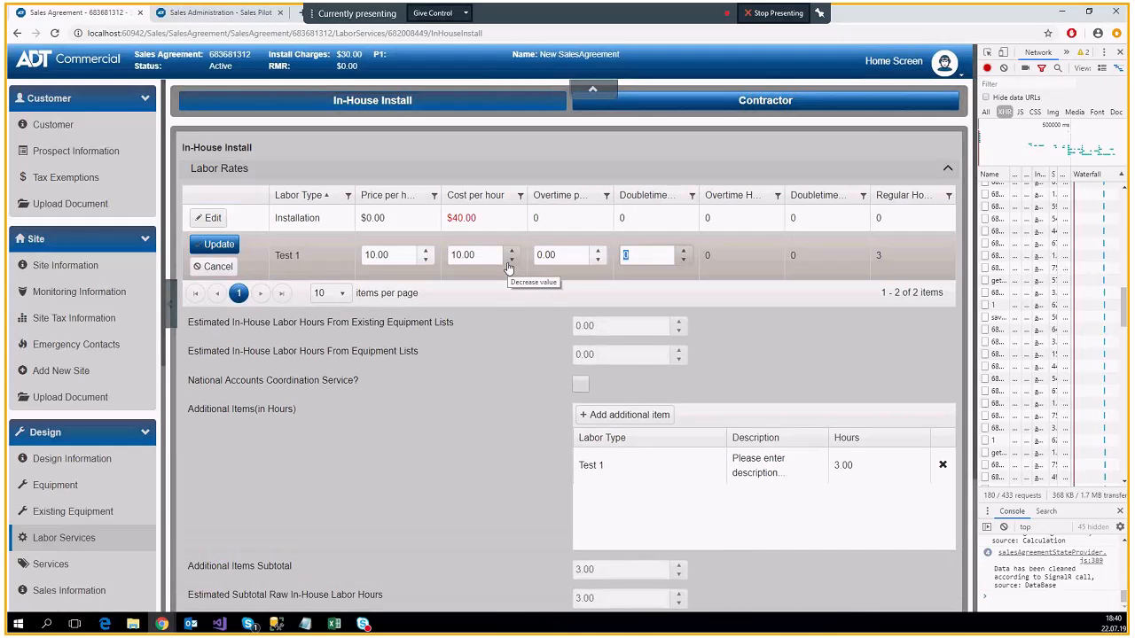
text(50)
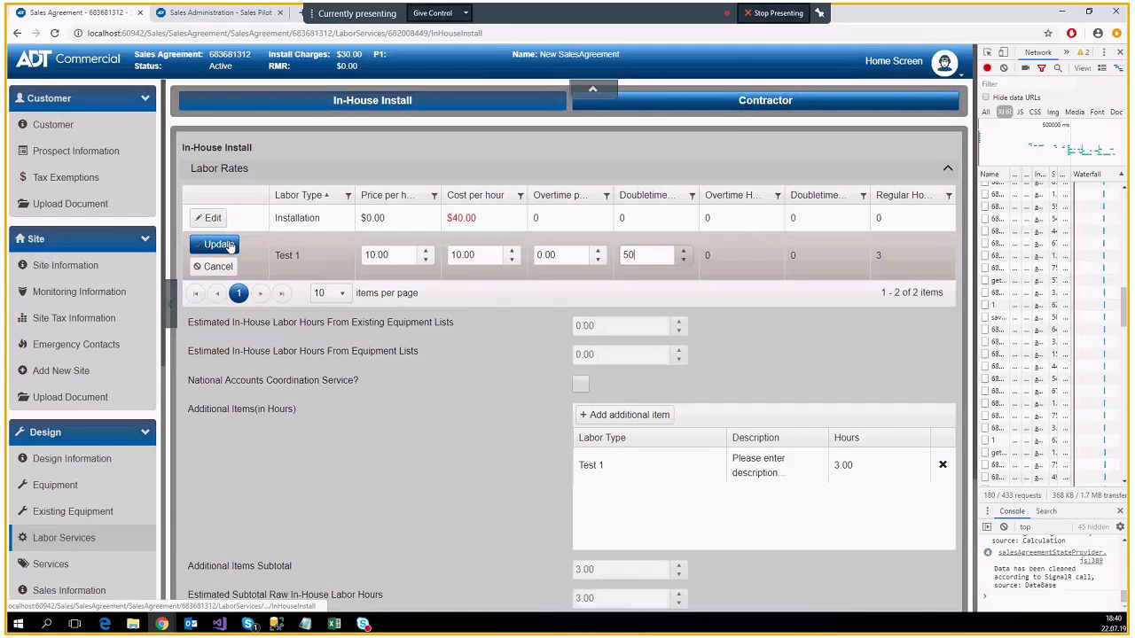
click(230, 246)
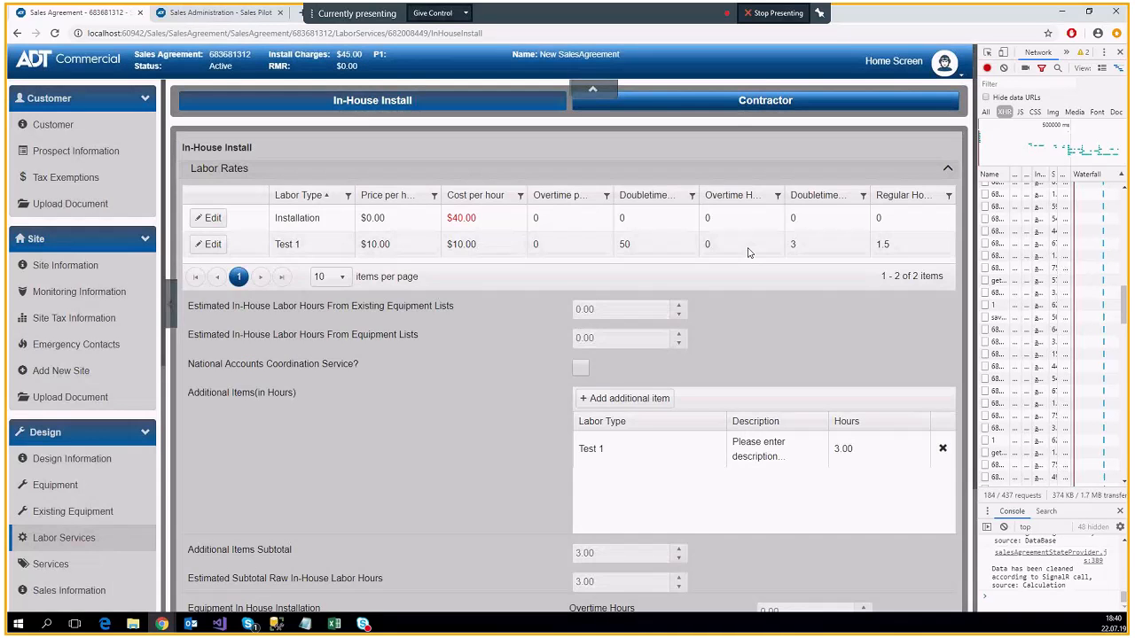
Compare the Test 1 rate's doubletime and regular hours with the Equipment In House Installation hours and the Total In House Labor Price.
double_click(883, 245)
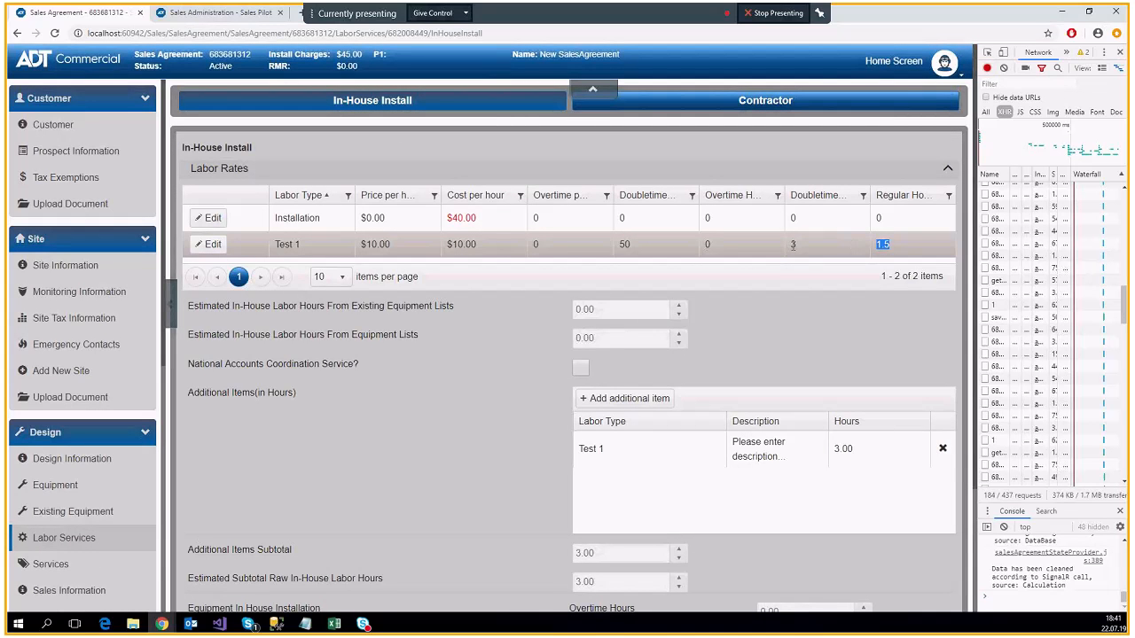
double_click(817, 245)
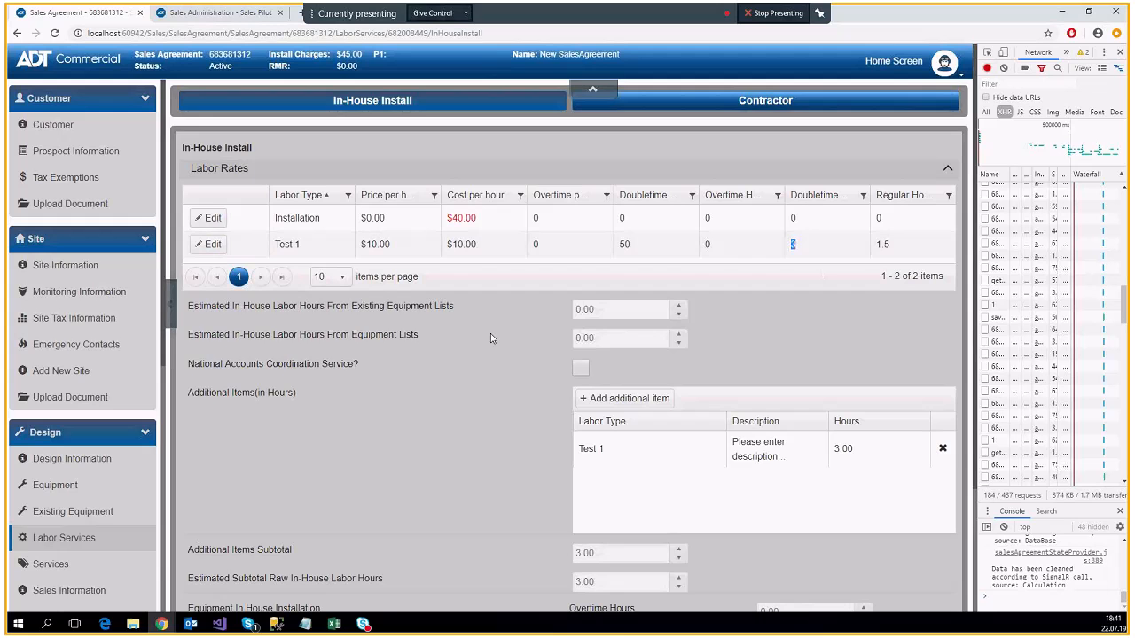
scroll(490, 335, down, 1)
scroll(483, 342, down, 1)
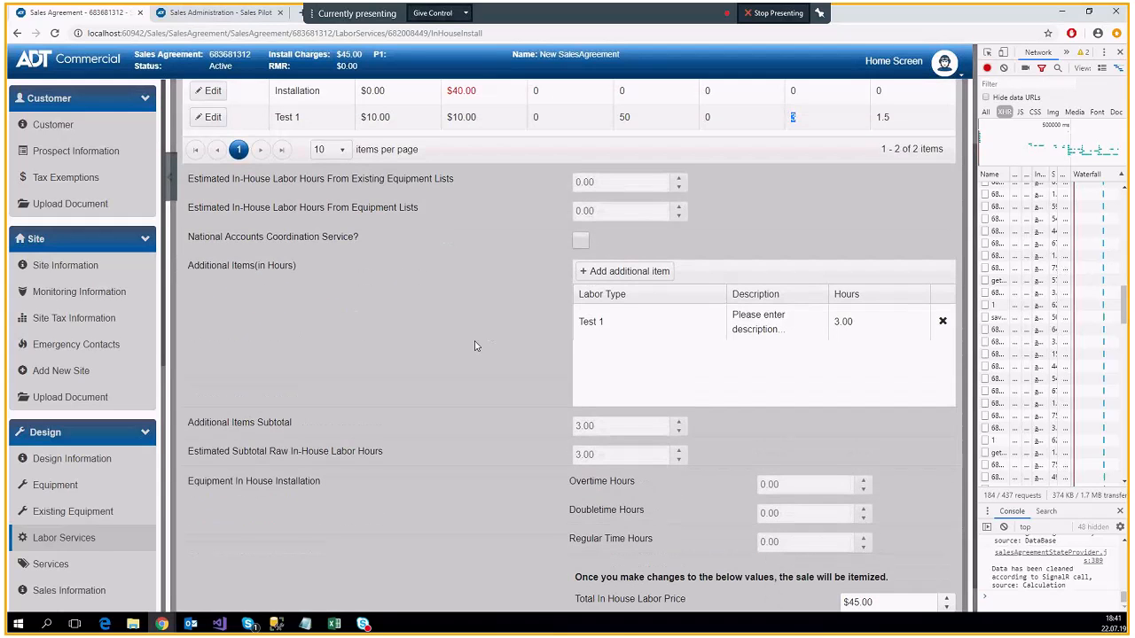
scroll(474, 345, up, 1)
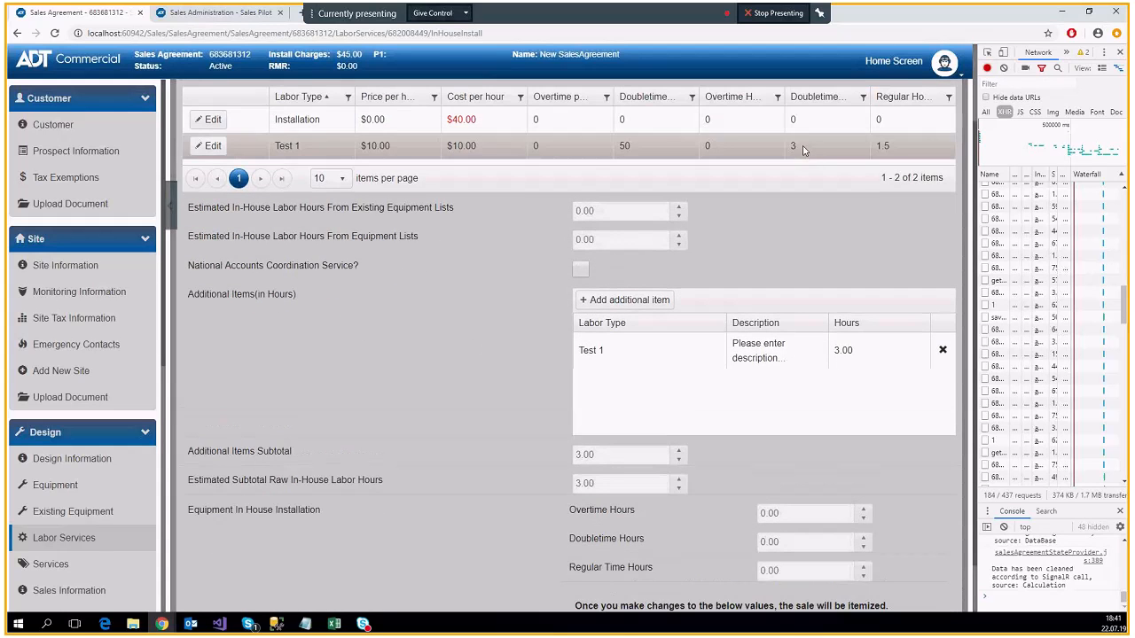
scroll(427, 309, down, 1)
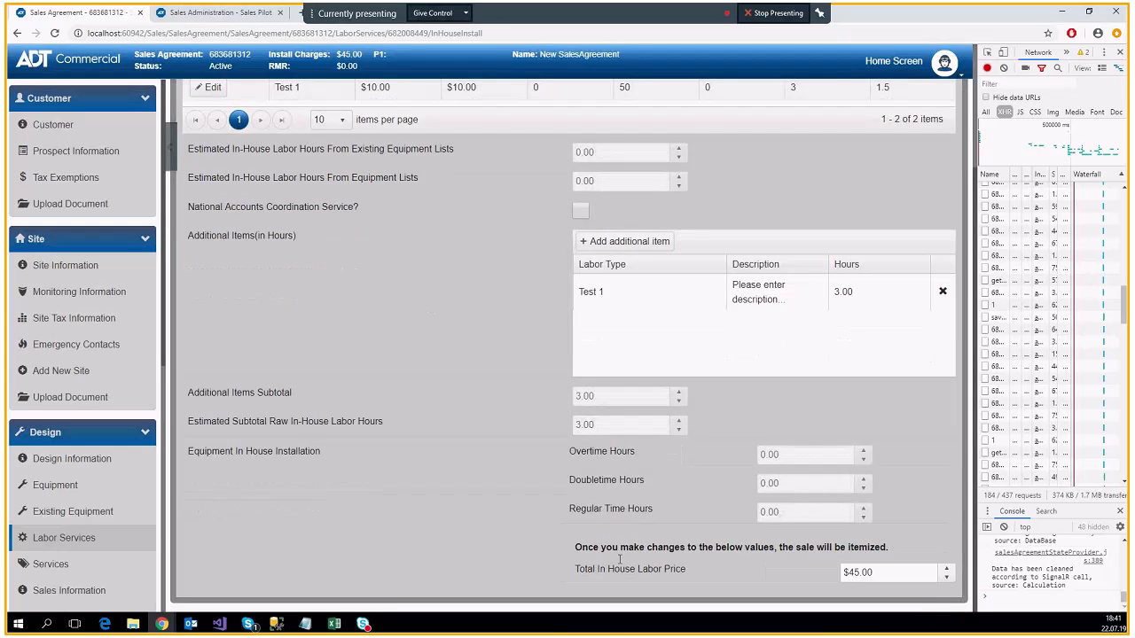
click(877, 572)
drag(743, 574, 497, 565)
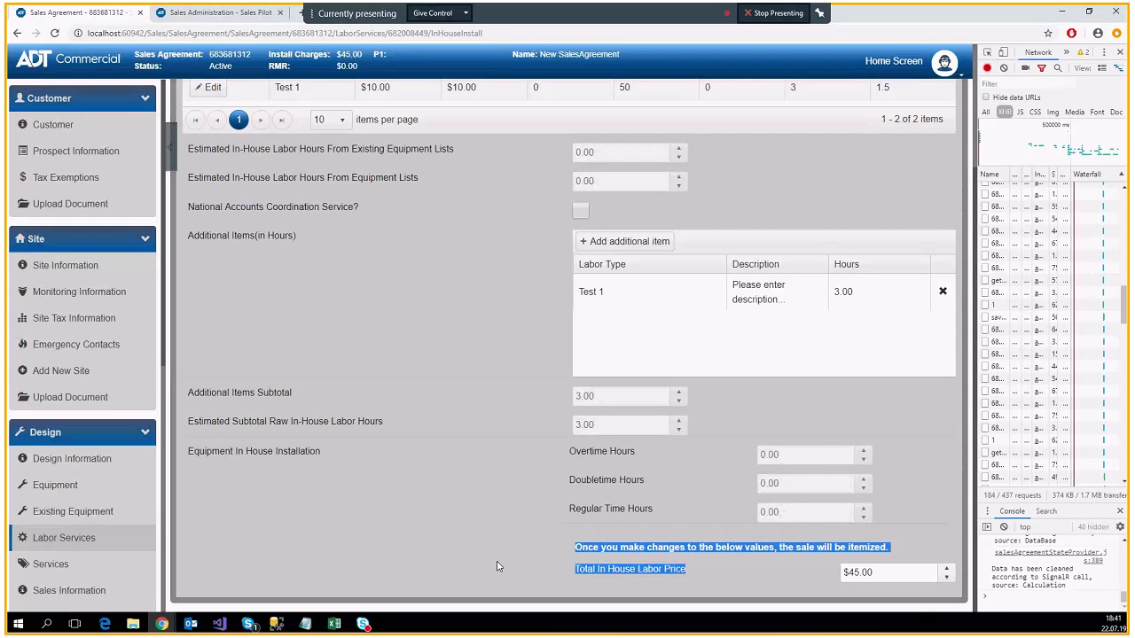
click(497, 566)
scroll(464, 514, up, 1)
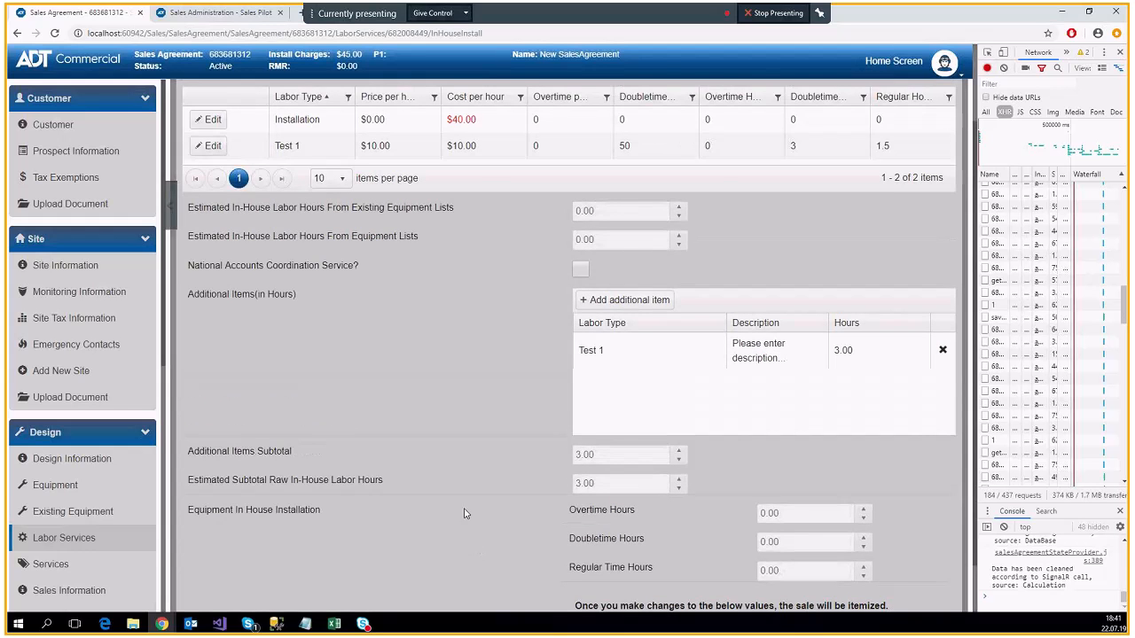
scroll(465, 513, up, 1)
Add one in-house 2GIG-CP81-345E Go Control Security & Home Automation Control Panel to the design's equipment.
click(98, 484)
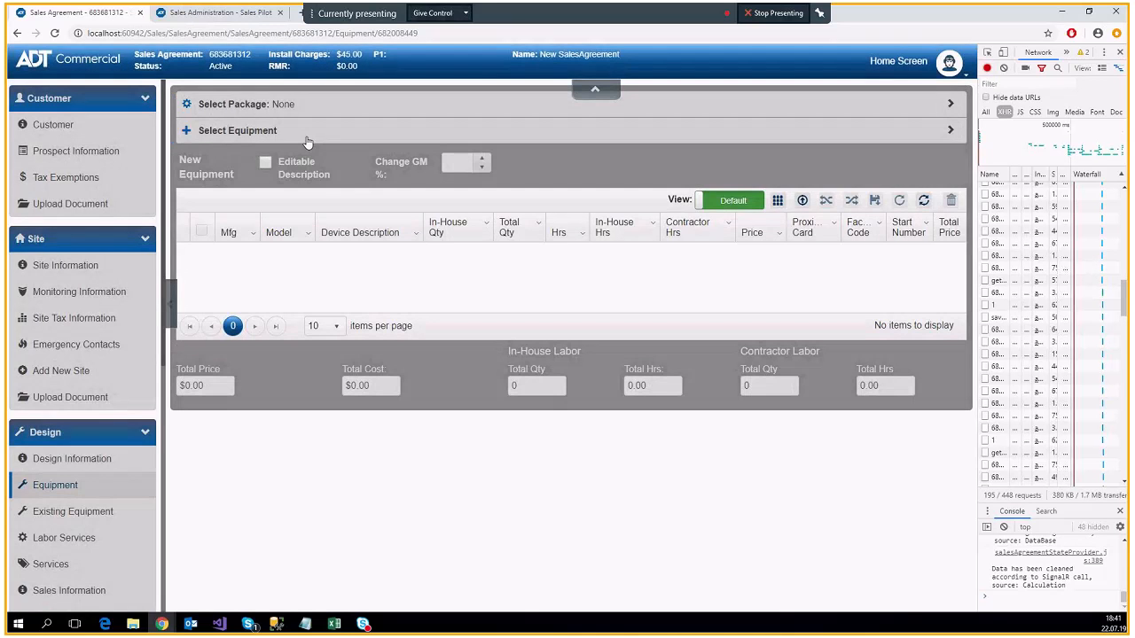
click(306, 138)
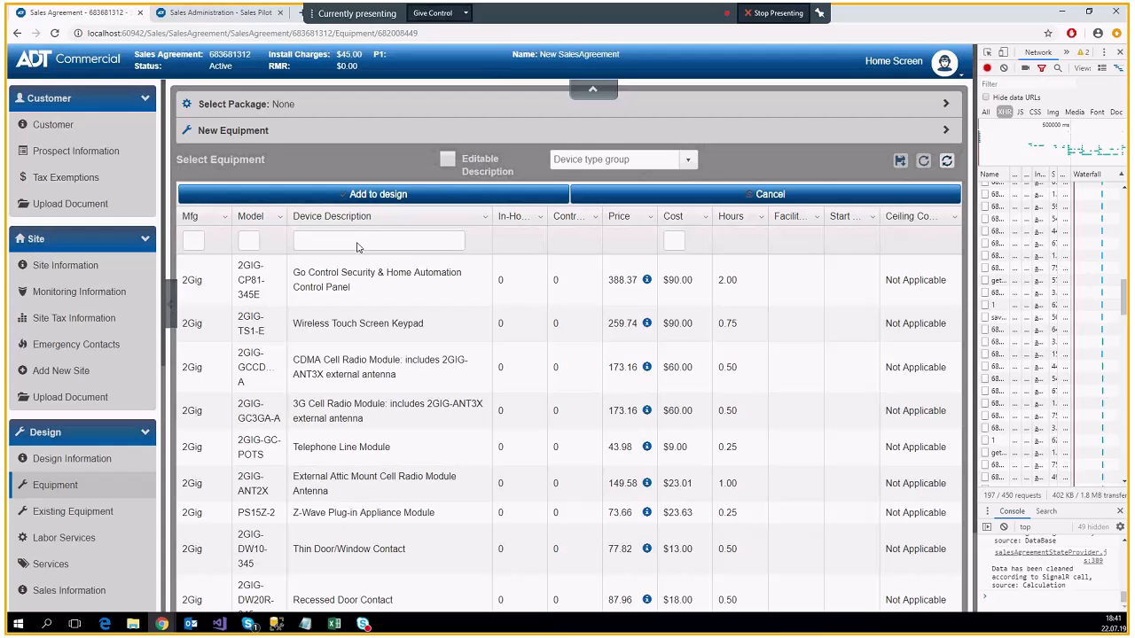
click(534, 280)
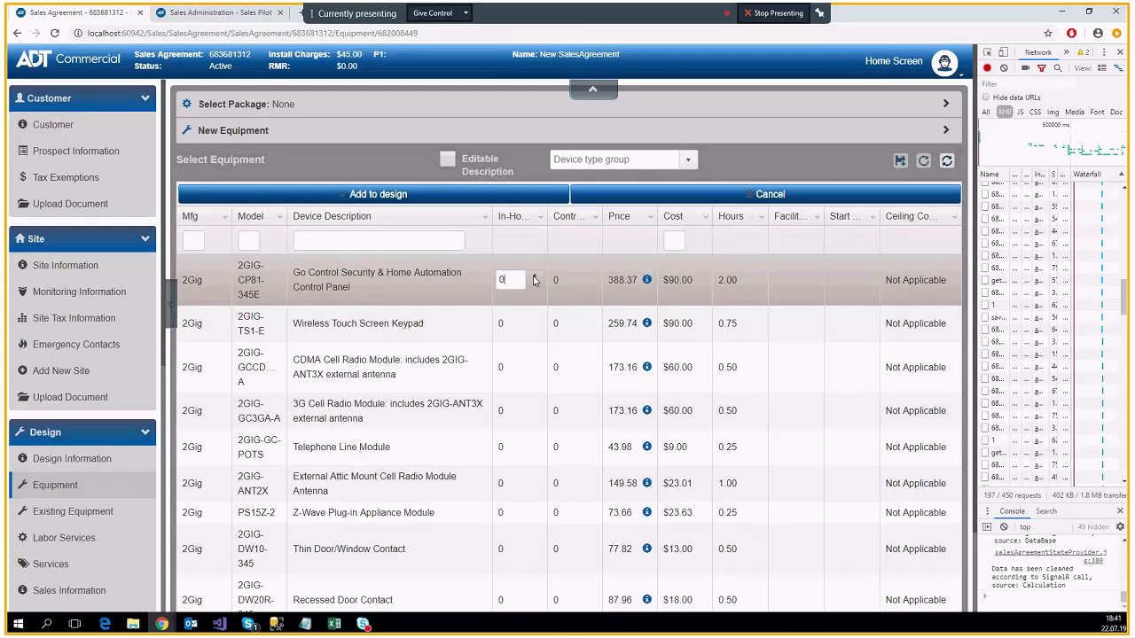
click(533, 276)
click(454, 197)
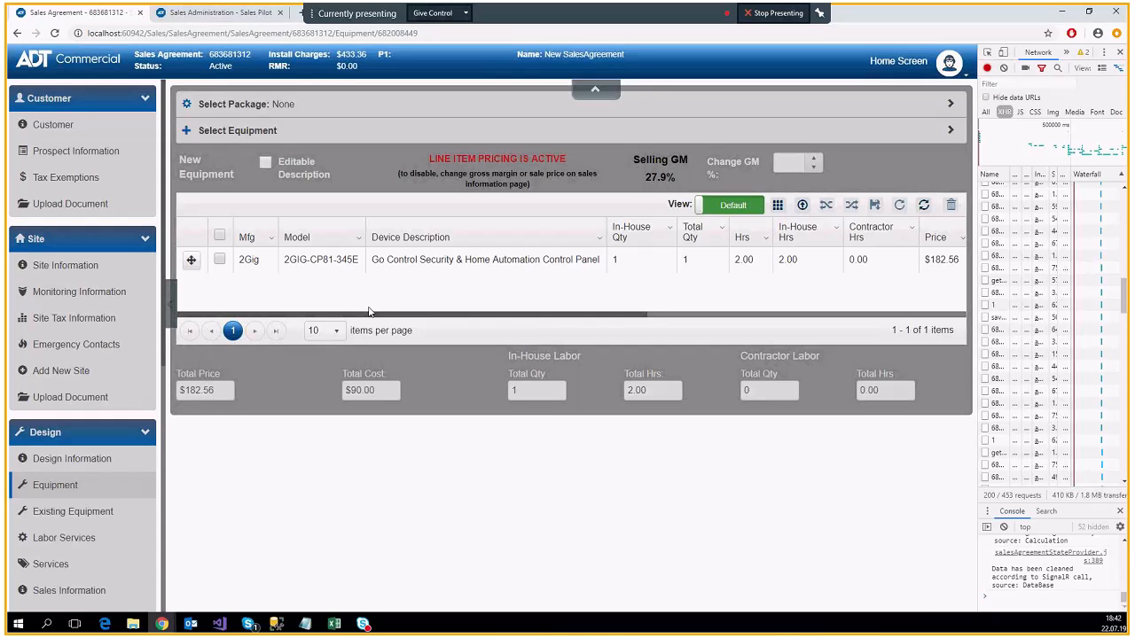
Return to the in-house install page of Labor Services and check the labor rates, estimated hours and total labor price.
scroll(53, 399, down, 2)
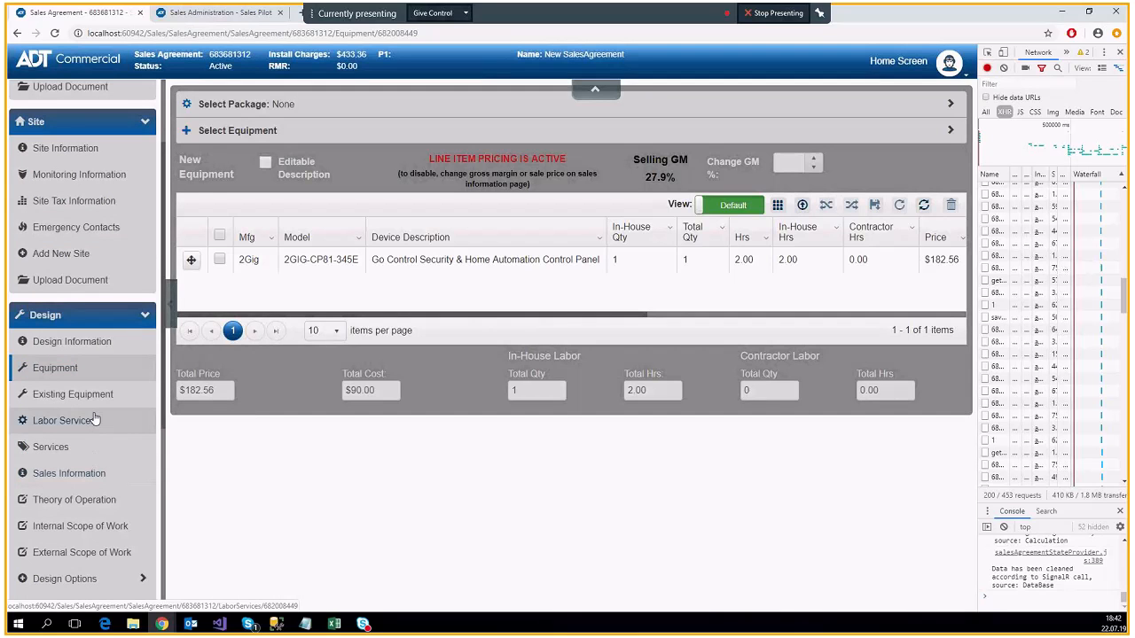
click(95, 418)
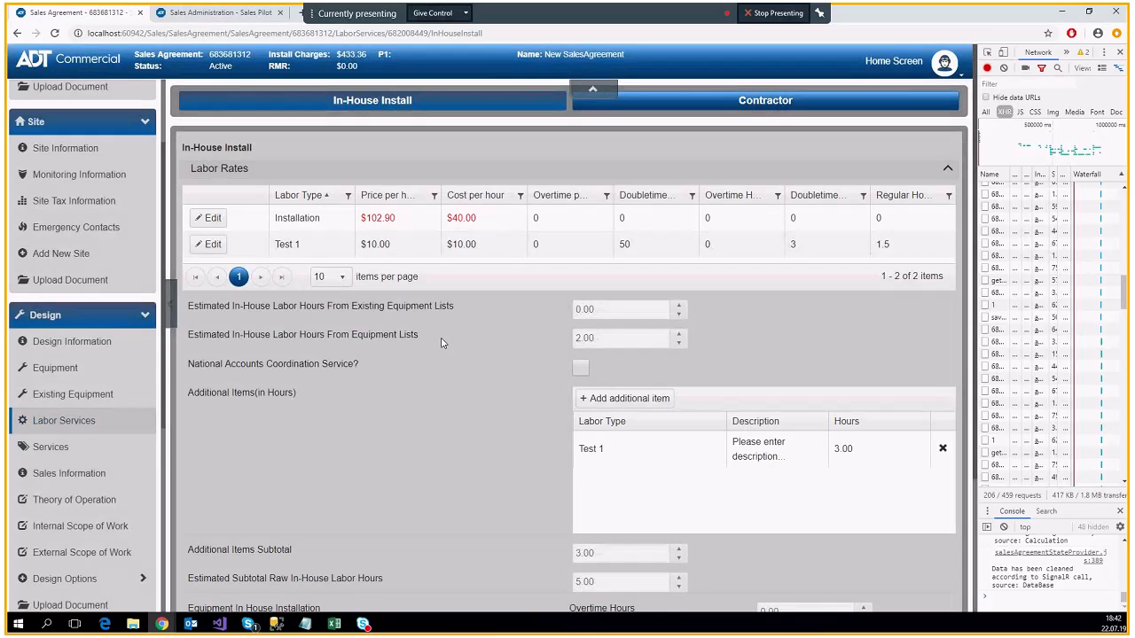
scroll(456, 381, down, 2)
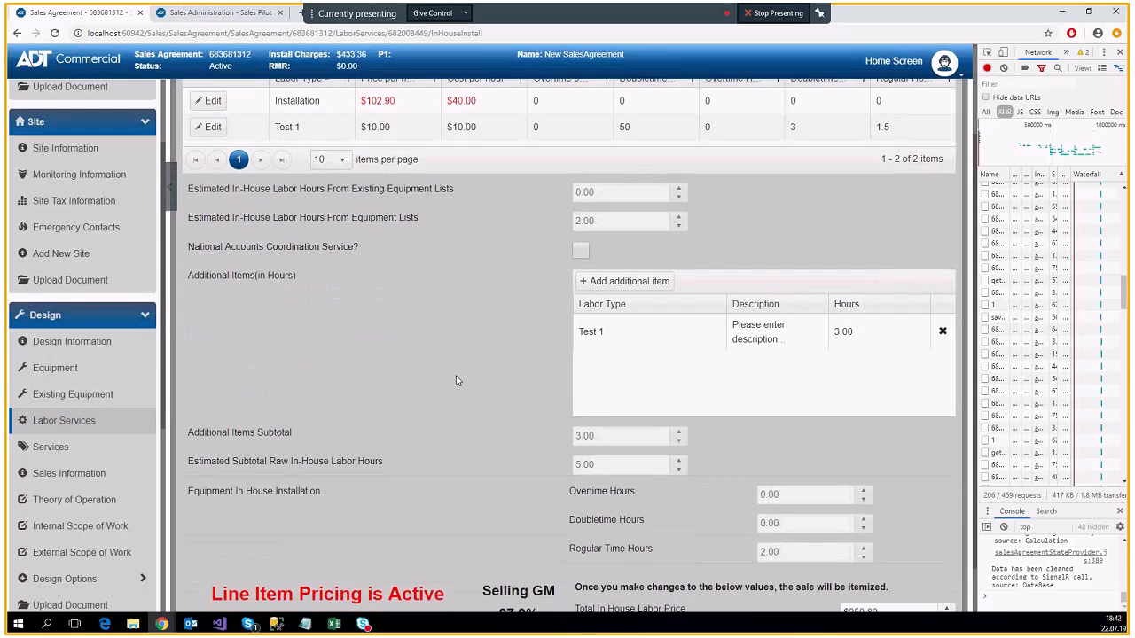
scroll(458, 381, up, 2)
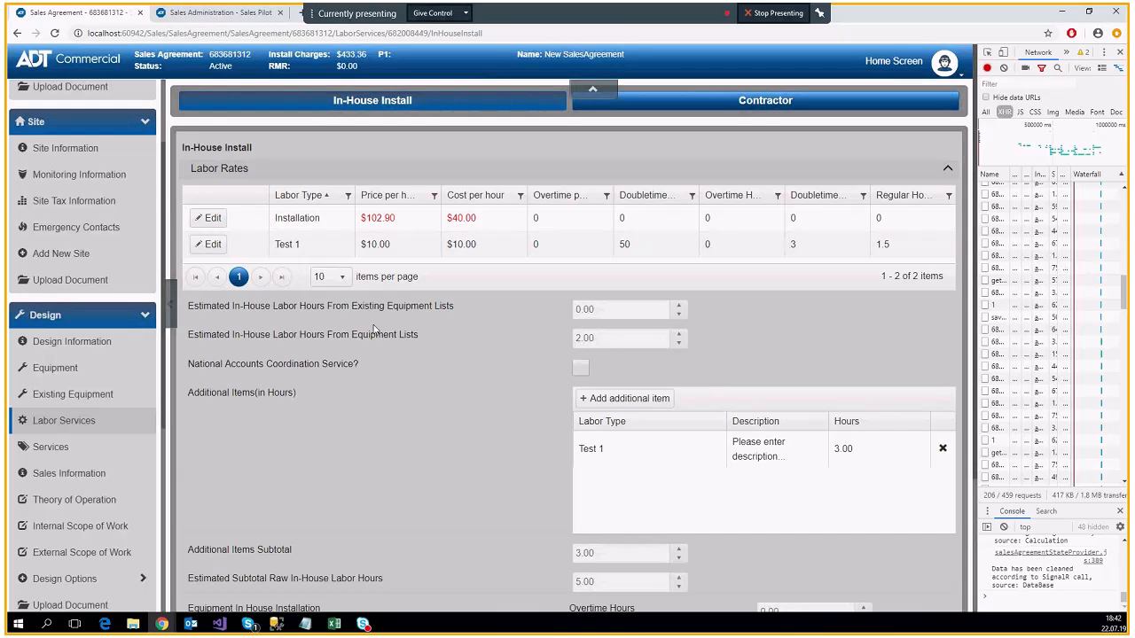
Compare the labor rates and additional item hours with the overtime, doubletime and regular hours under Equipment In House Installation.
scroll(432, 359, down, 3)
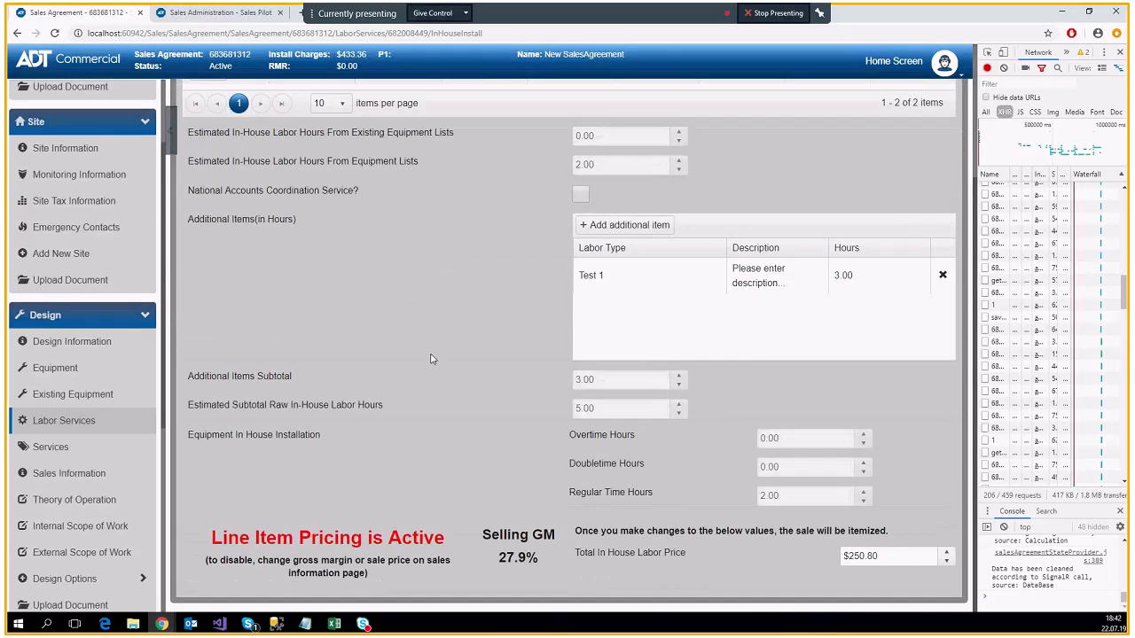
scroll(432, 359, up, 2)
scroll(447, 398, down, 2)
scroll(468, 476, up, 2)
scroll(471, 478, down, 2)
scroll(470, 478, up, 1)
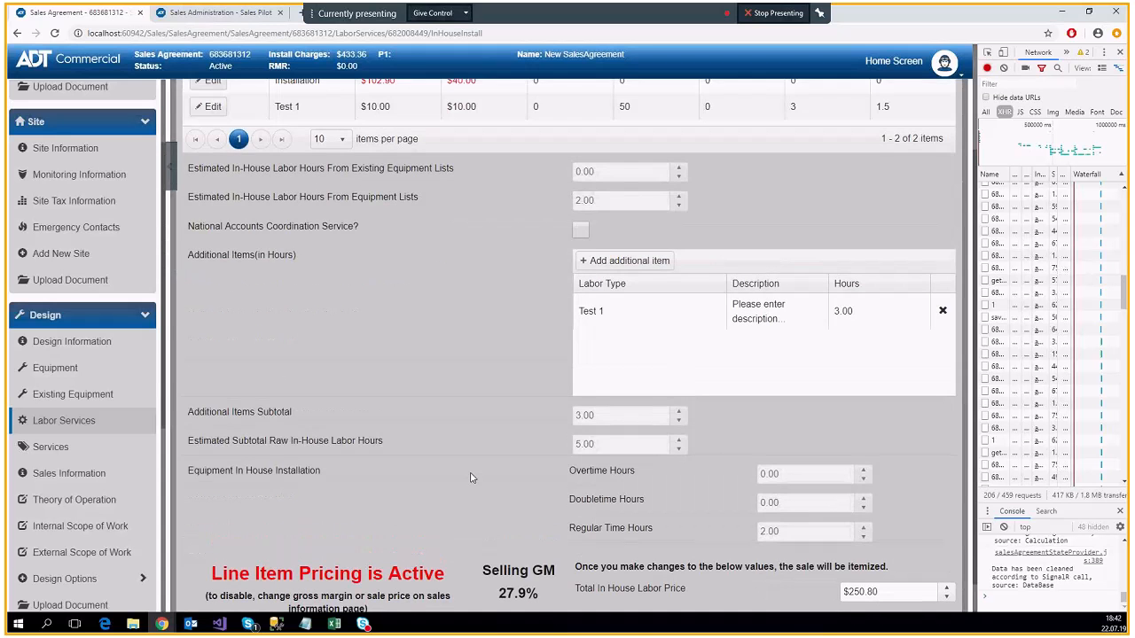
scroll(470, 477, up, 3)
scroll(468, 474, down, 1)
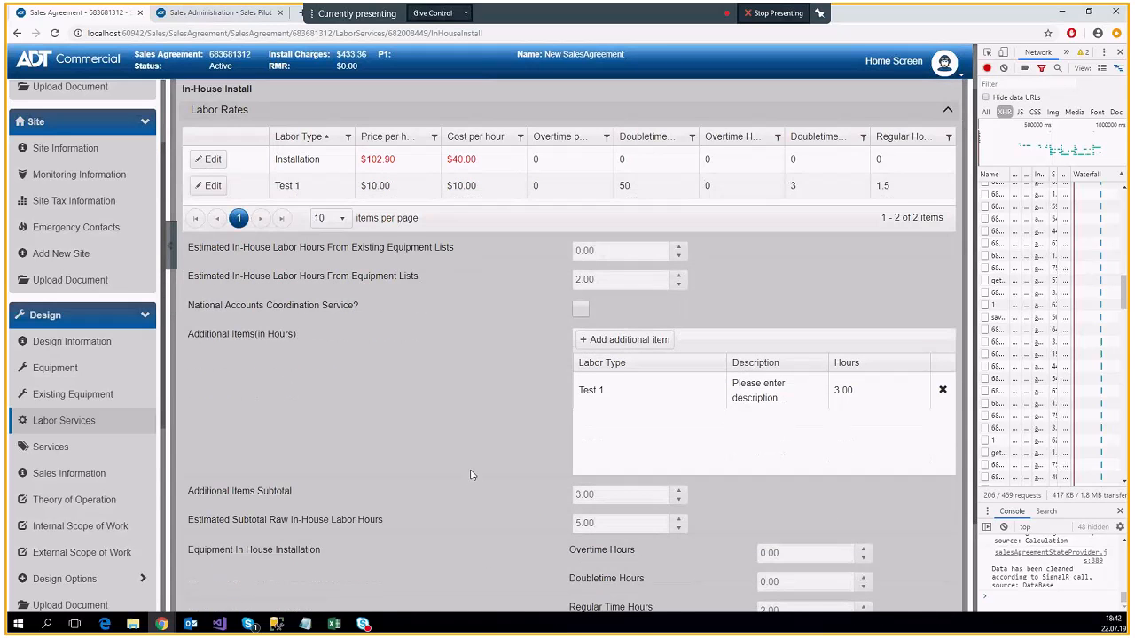
scroll(471, 475, down, 1)
click(789, 552)
click(464, 530)
scroll(427, 306, down, 2)
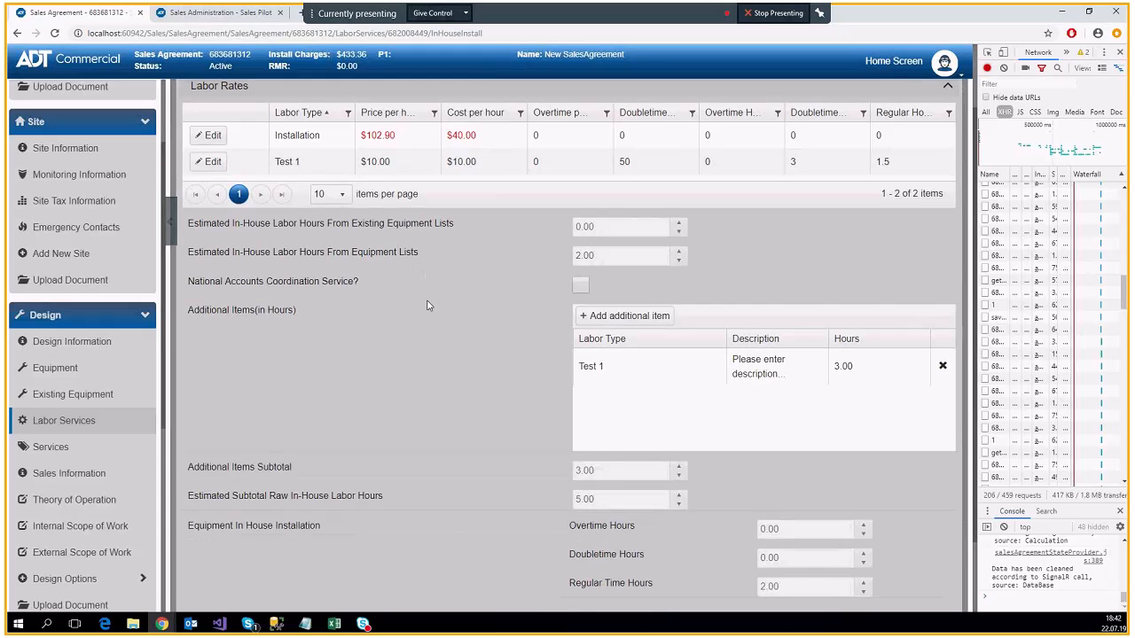
Check how the Installation and Test 1 prices per hour and their hours relate to the Total In House Labor Price.
scroll(426, 327, up, 1)
scroll(427, 327, up, 1)
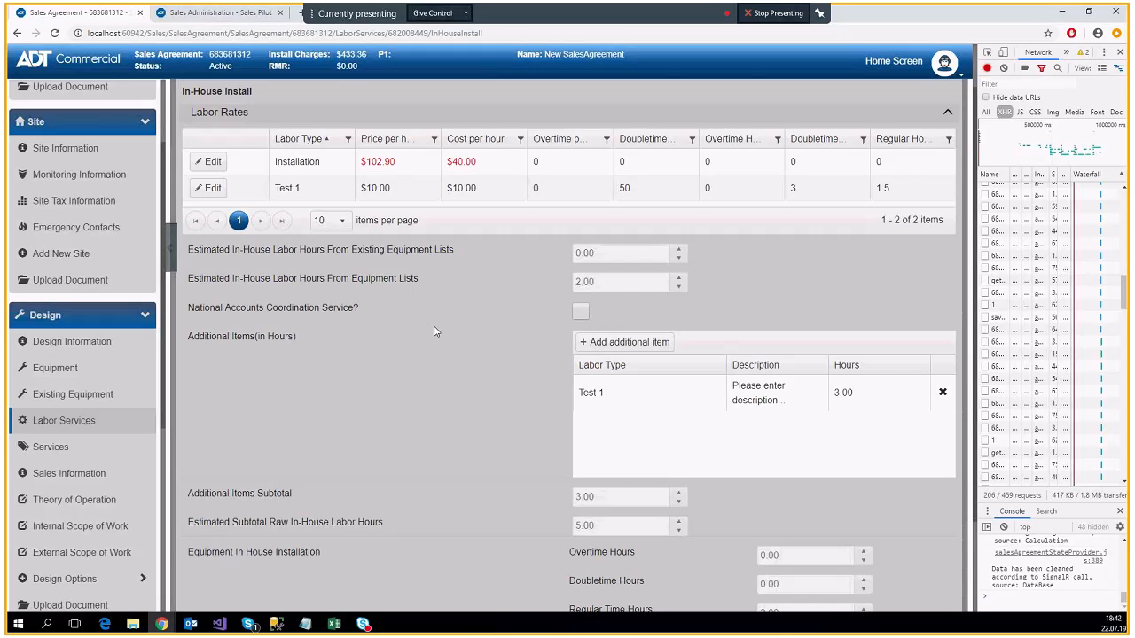
scroll(439, 325, down, 1)
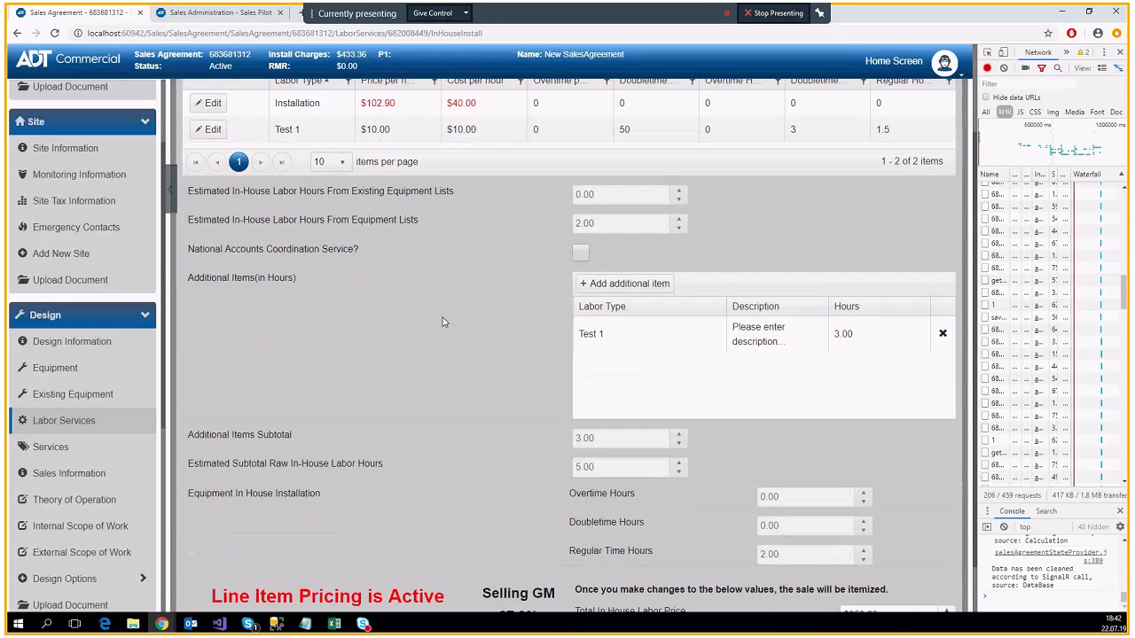
scroll(444, 322, down, 1)
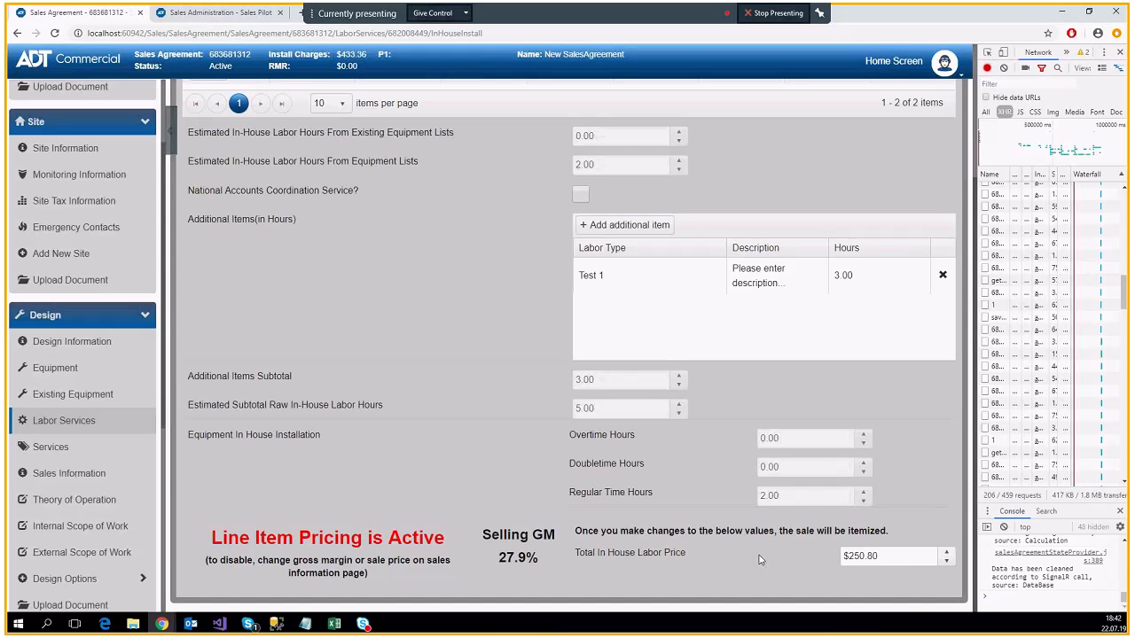
scroll(751, 556, up, 1)
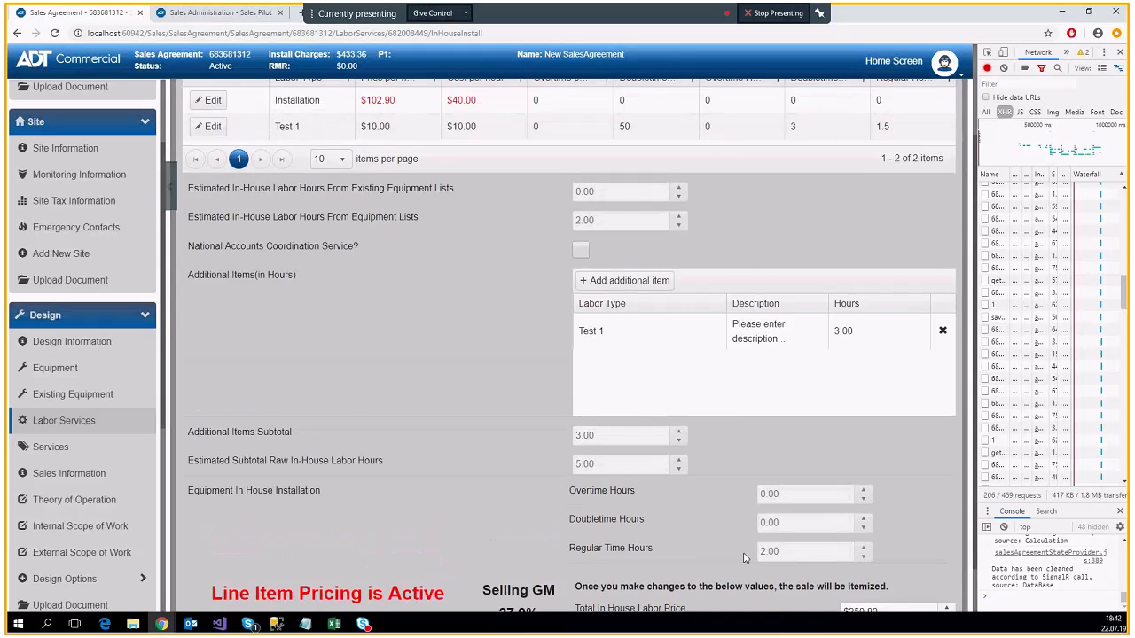
scroll(745, 557, up, 2)
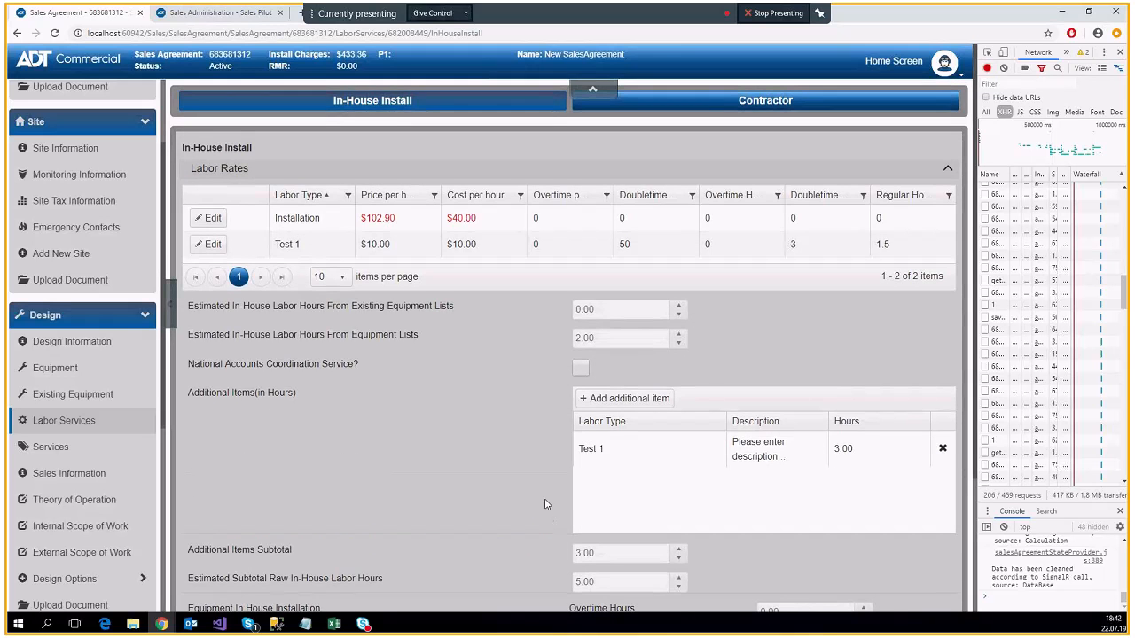
scroll(780, 190, down, 1)
drag(387, 187, 360, 187)
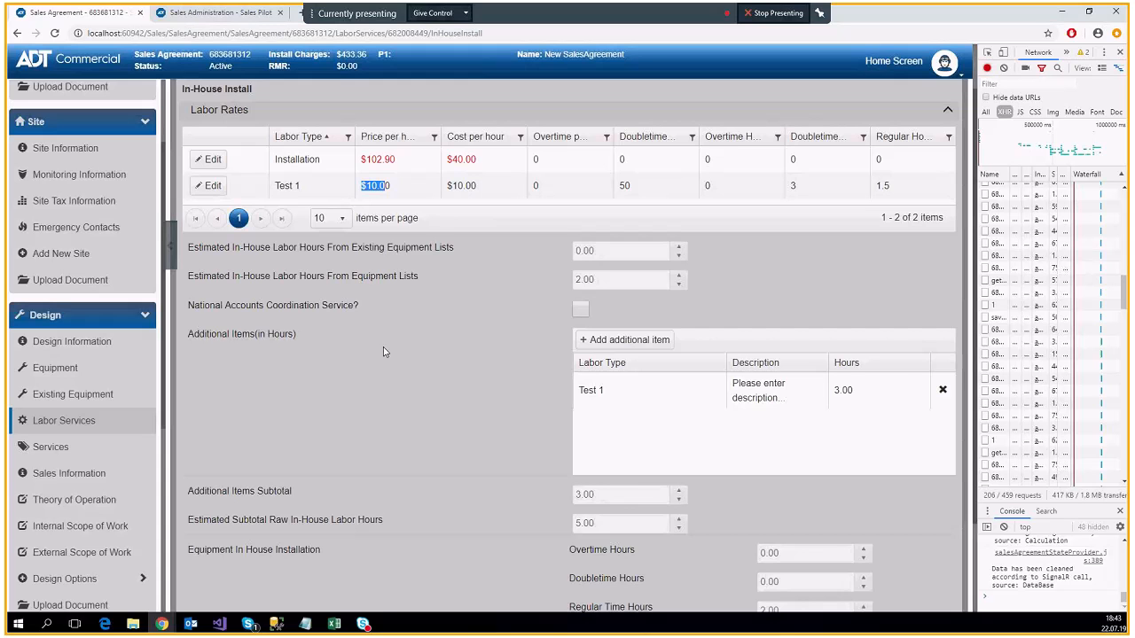
scroll(383, 351, down, 2)
scroll(375, 374, up, 1)
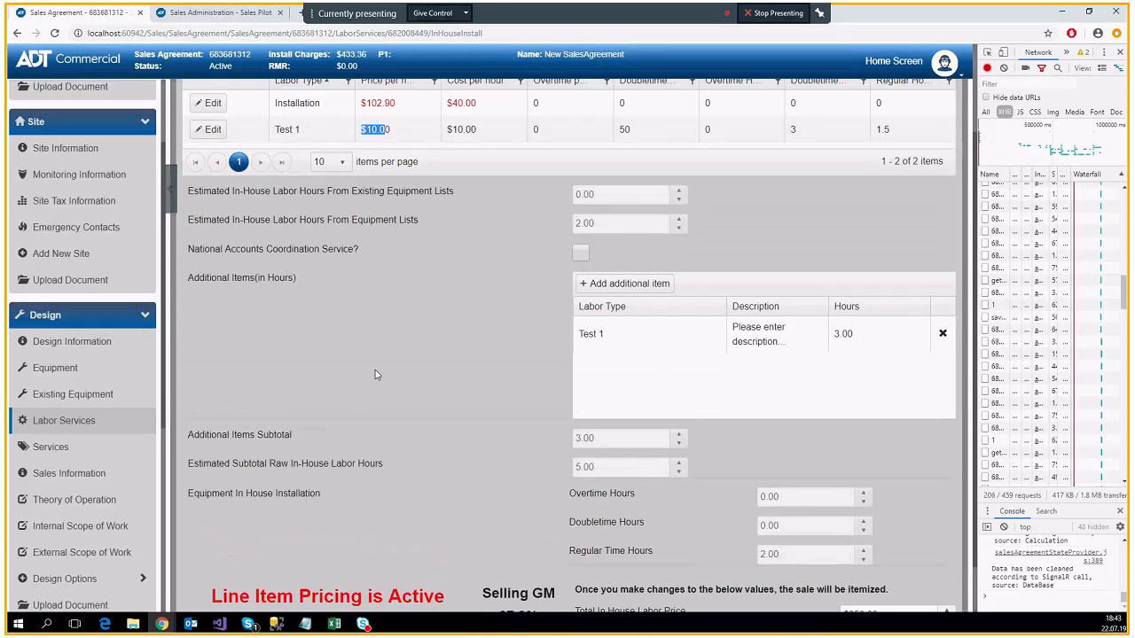
scroll(375, 369, down, 1)
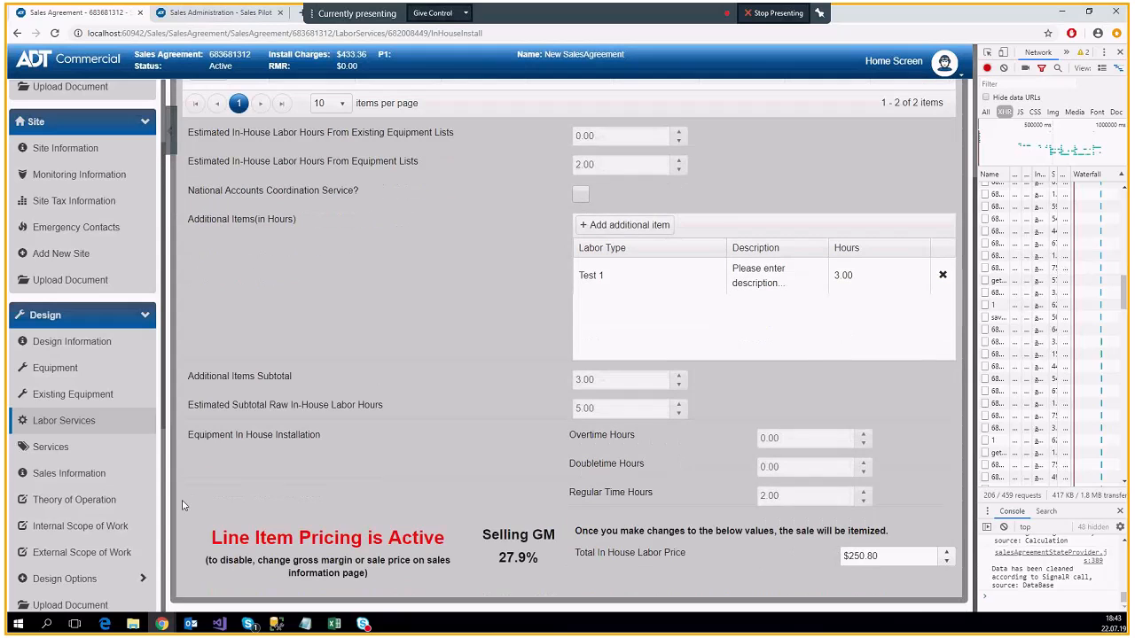
Set the Install Charge in the design's Sales Information job costing to $100.
click(114, 476)
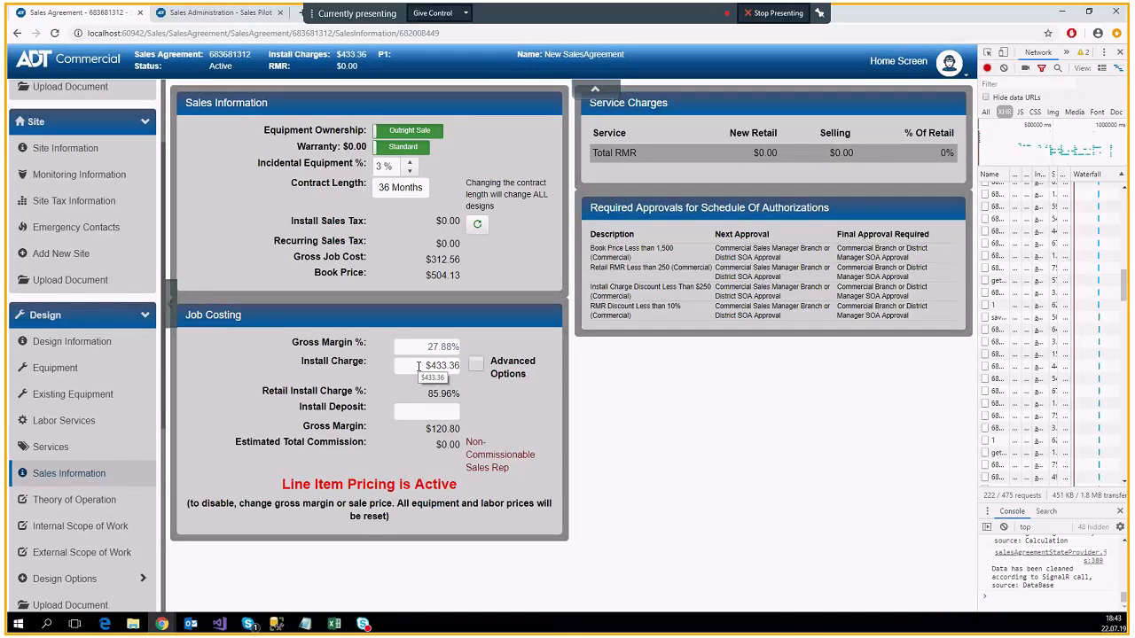
drag(418, 366, 465, 366)
text(100)
click(648, 394)
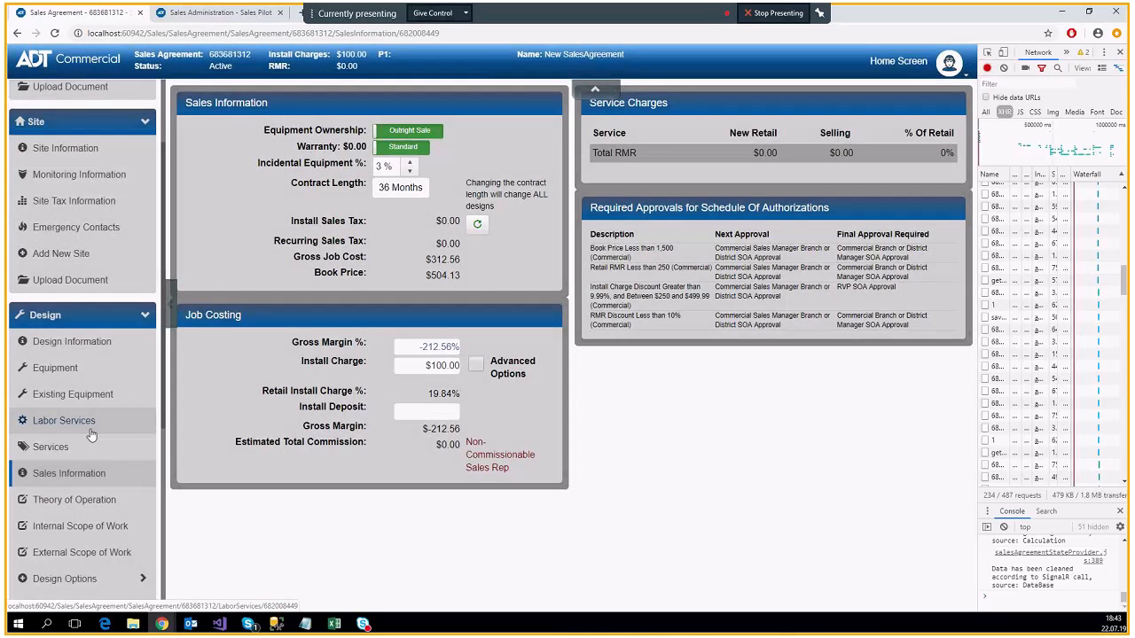
Return to the in-house install page of Labor Services and compare the hourly labor prices with the Total In House Labor Price.
click(99, 428)
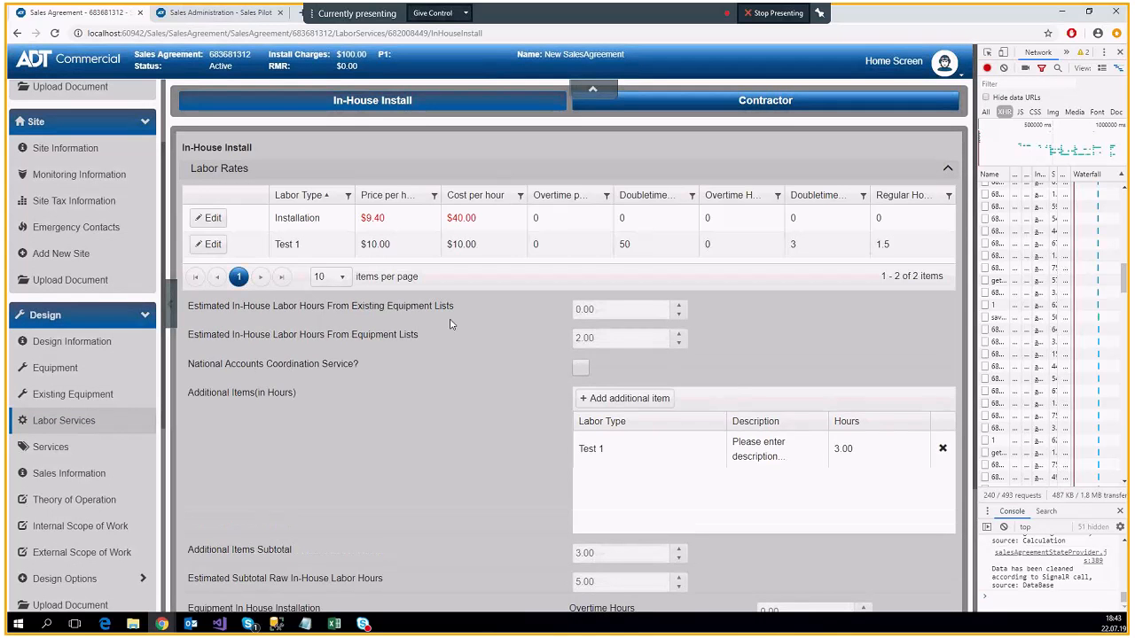
scroll(448, 320, down, 1)
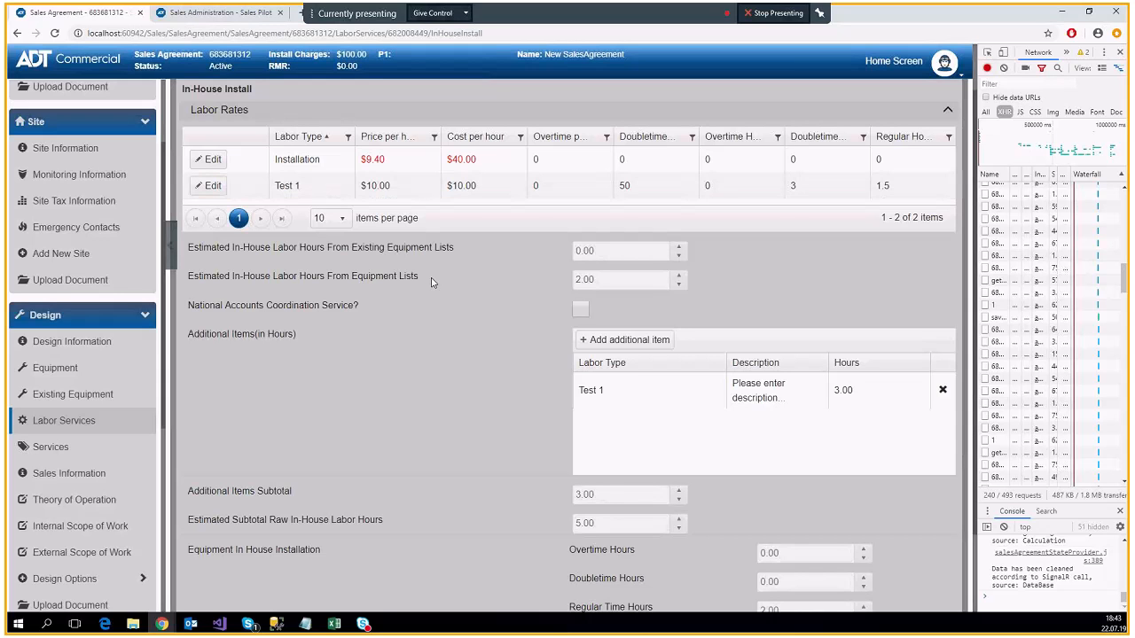
scroll(425, 328, down, 2)
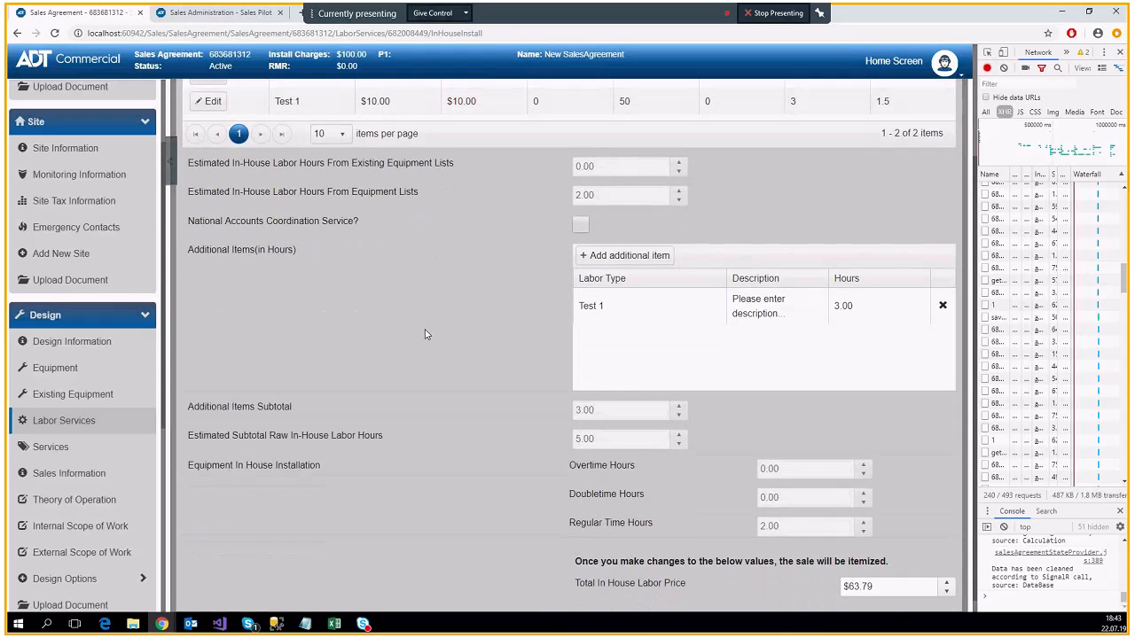
scroll(396, 182, up, 2)
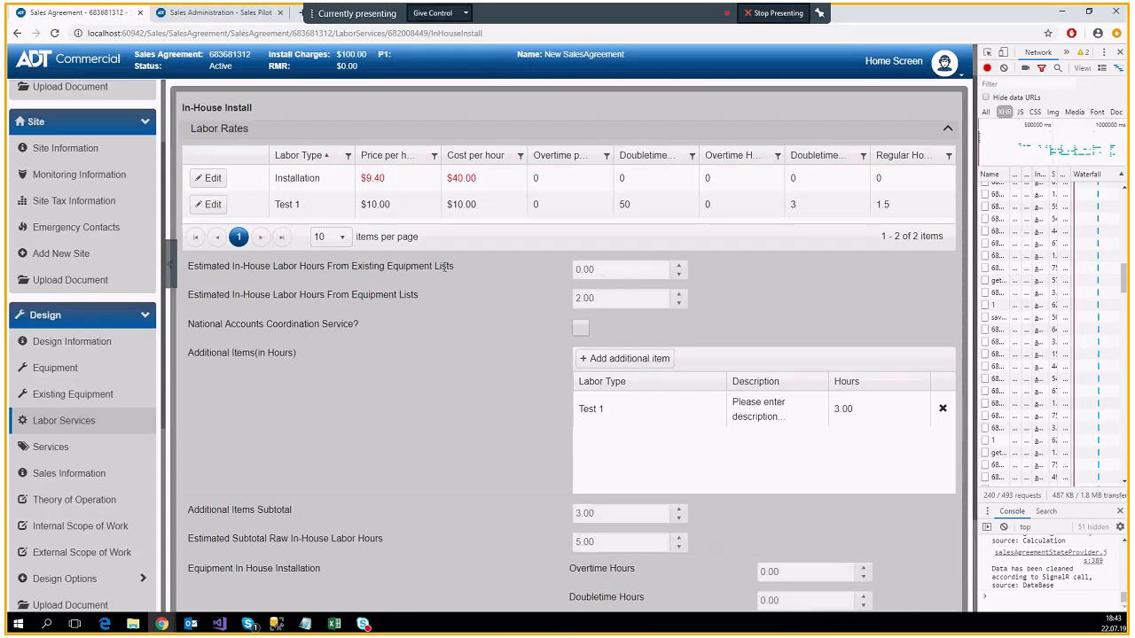
scroll(442, 343, down, 2)
scroll(442, 343, up, 1)
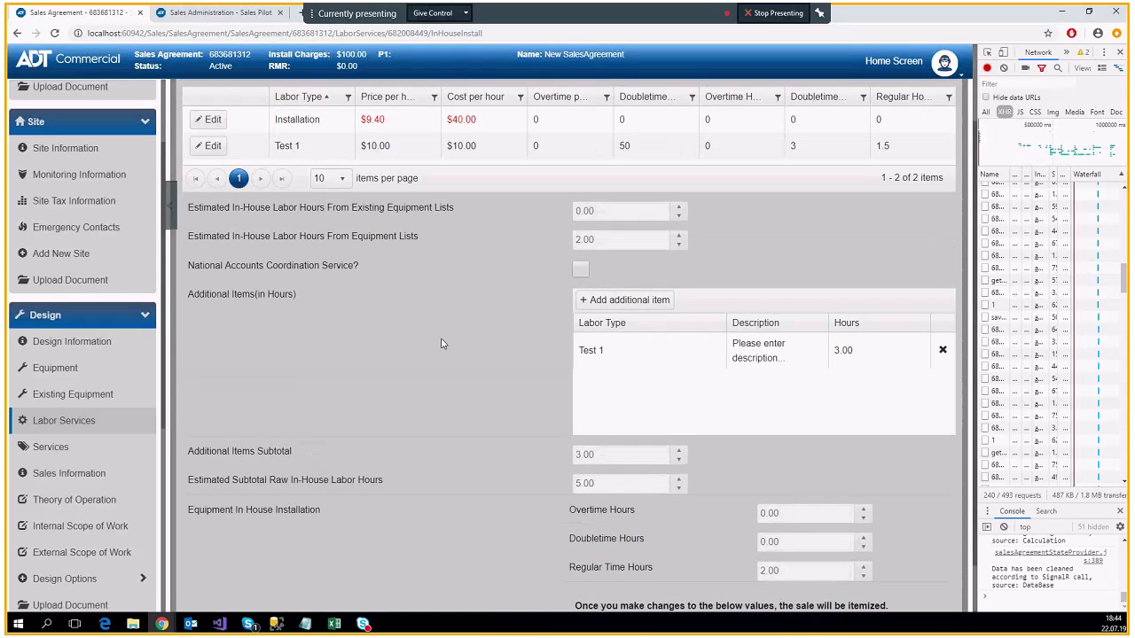
scroll(439, 343, down, 1)
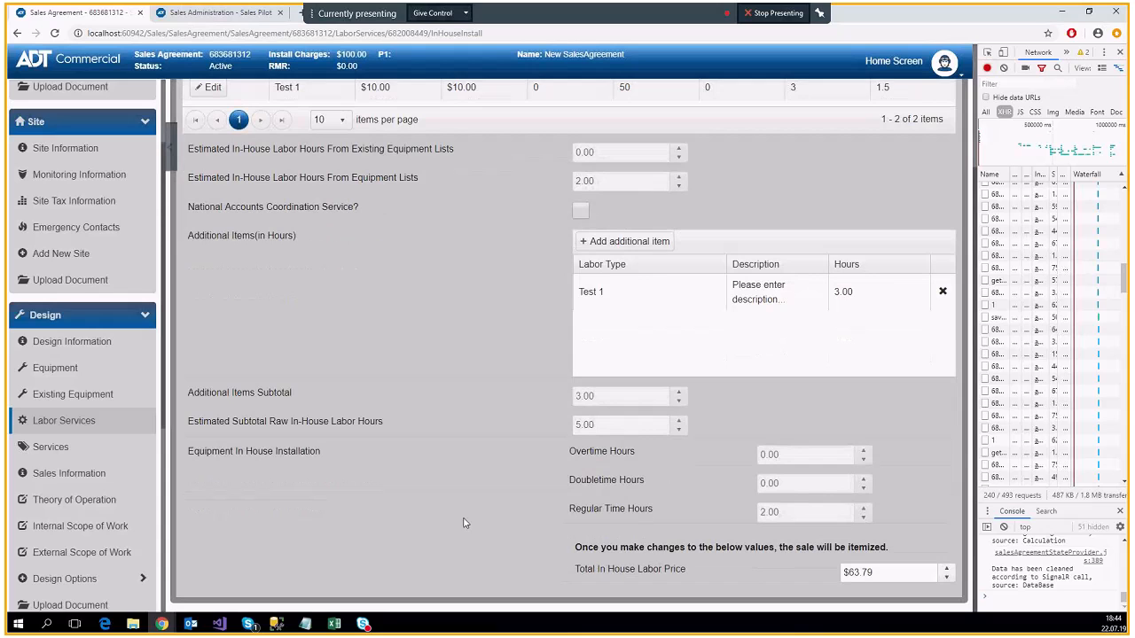